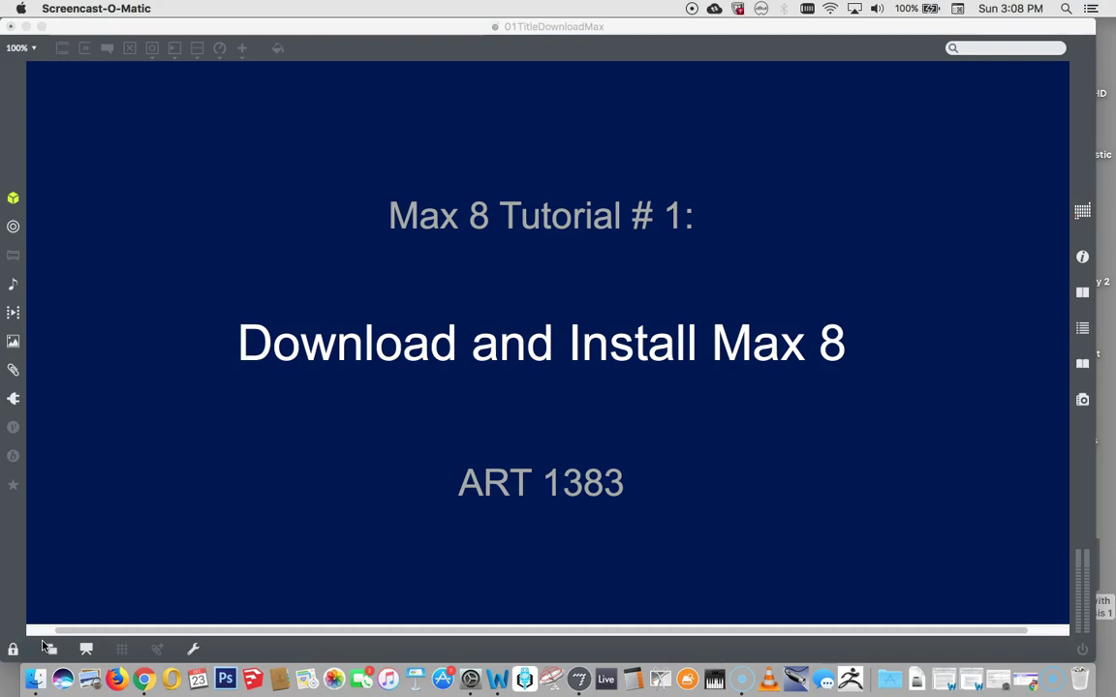
Switch from the title slide to Chrome and open a new, empty browser window.
{"action": "key", "text": "super+Tab"}
{"action": "key", "text": "super+Tab"}
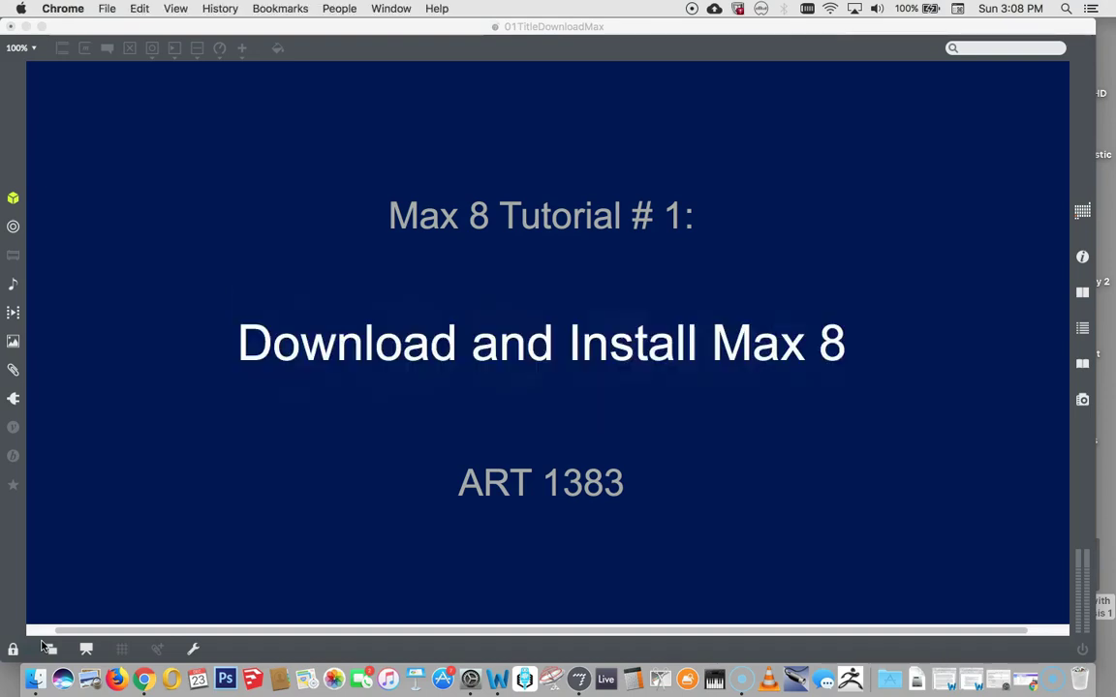
{"action": "key", "text": "super+n"}
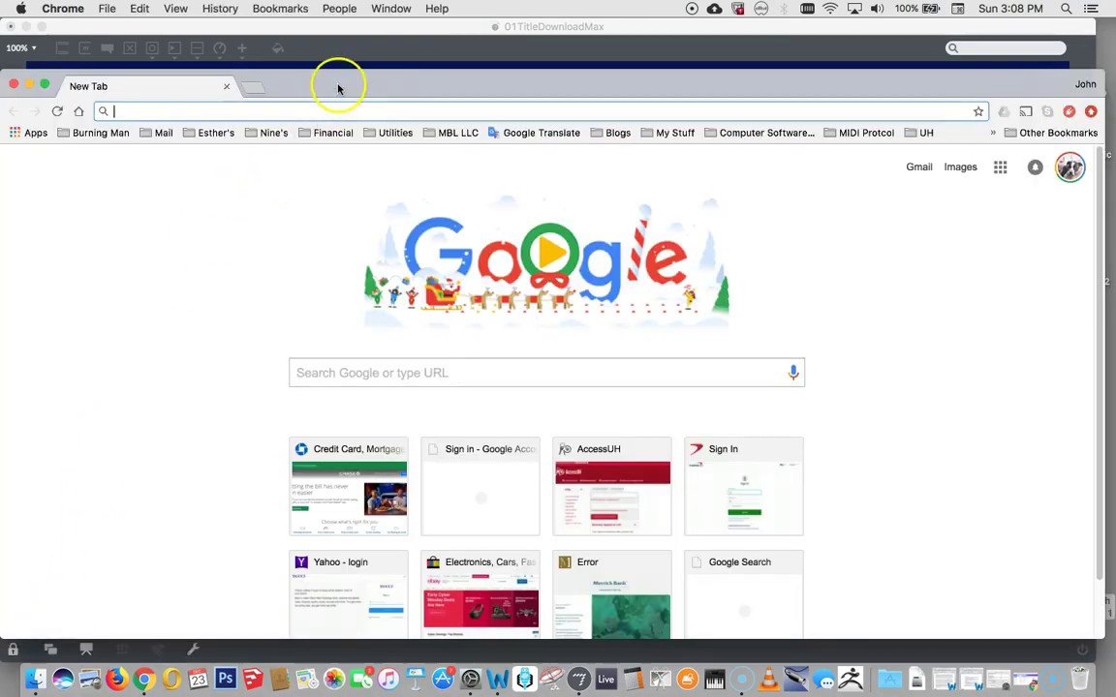
Load cycling74.com in the new Chrome window, discarding the autocompleted suggestion.
{"action": "left_click_drag", "start_coordinate": [339, 87], "coordinate": [339, 43]}
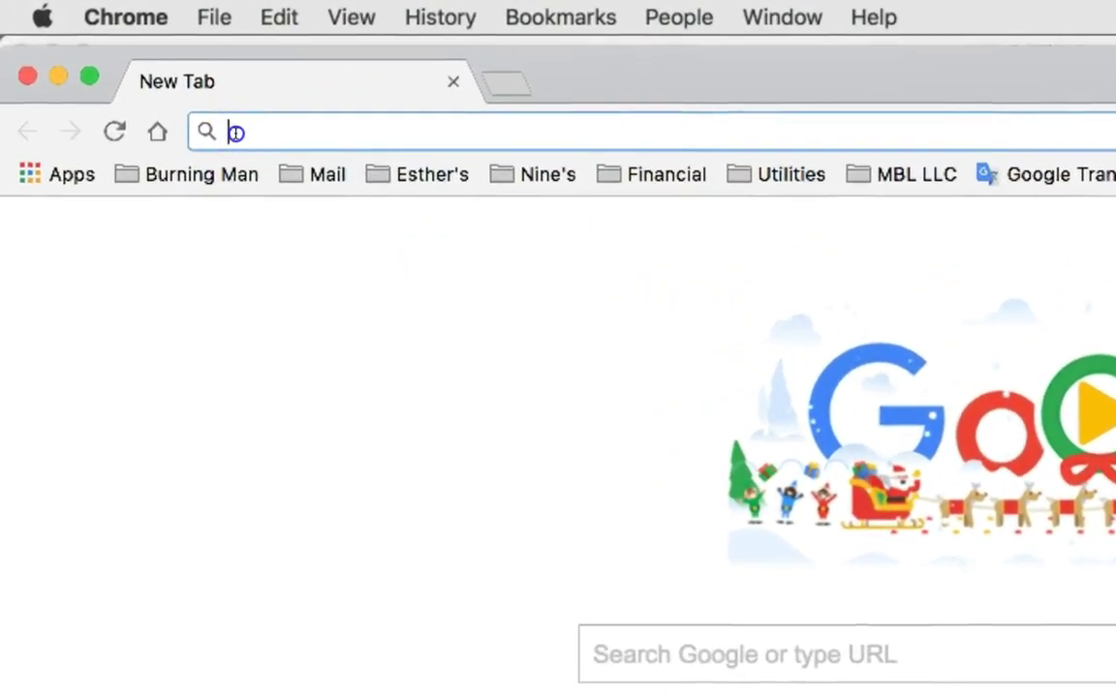
{"action": "left_click", "coordinate": [117, 66]}
{"action": "type", "text": "c"}
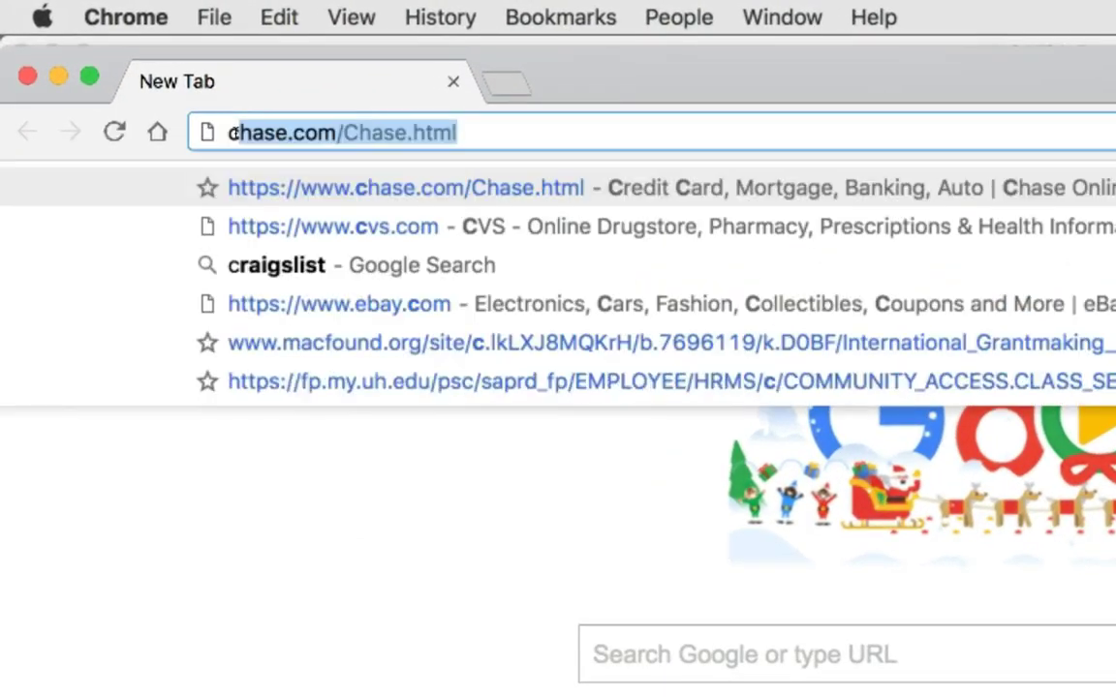
{"action": "type", "text": "ycling74"}
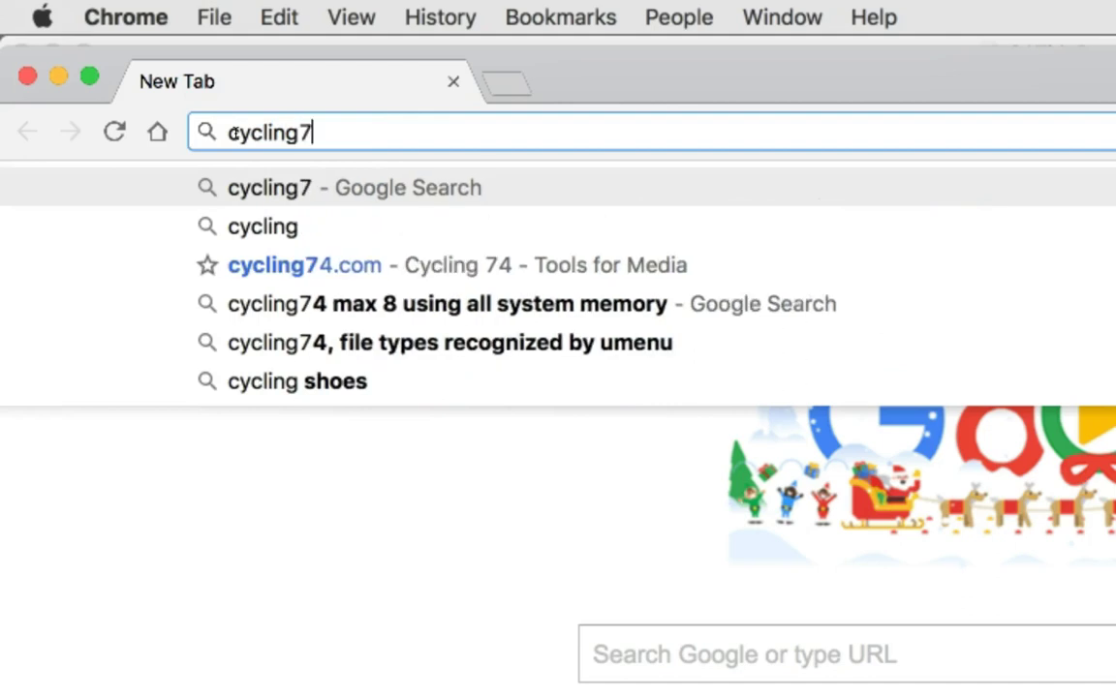
{"action": "key", "text": "BackSpace"}
{"action": "type", "text": ".com"}
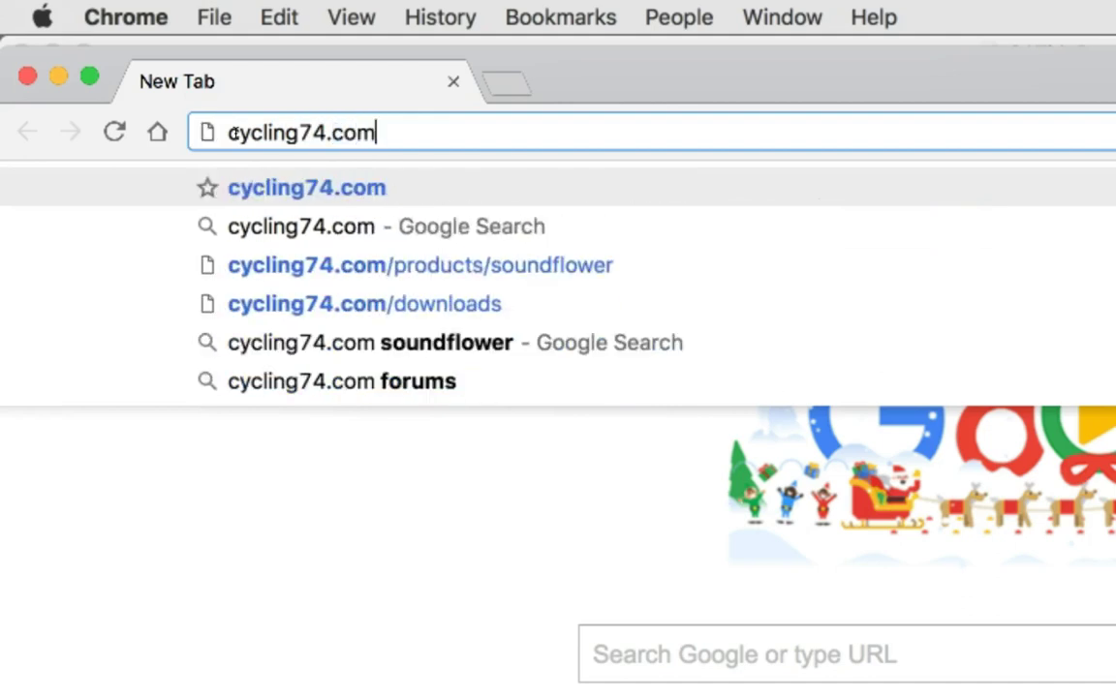
{"action": "key", "text": "Return"}
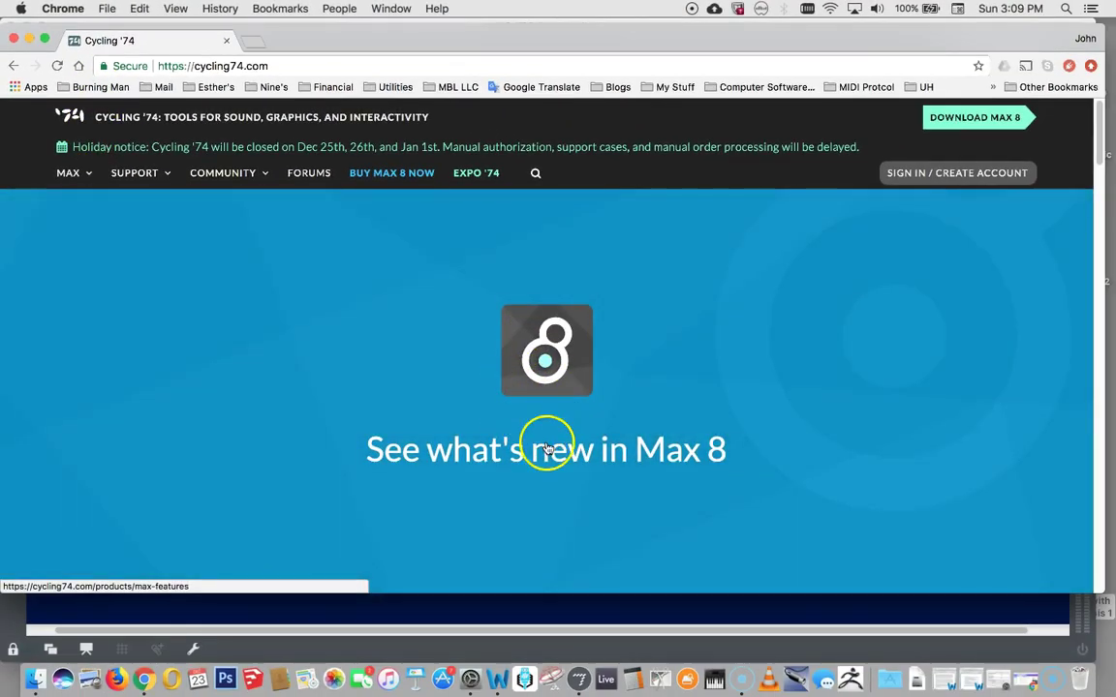
Go to the Max 8 downloads page and compare Windows with the Mac OS X download (519.4 MB).
{"action": "left_click", "coordinate": [977, 121]}
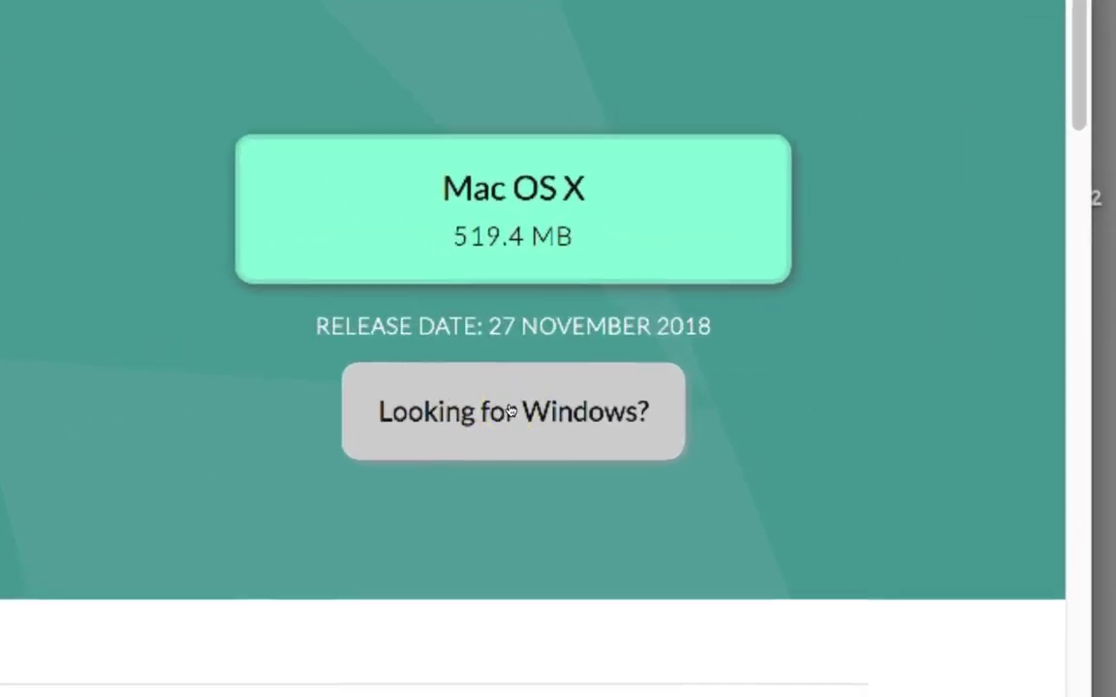
{"action": "left_click", "coordinate": [510, 412]}
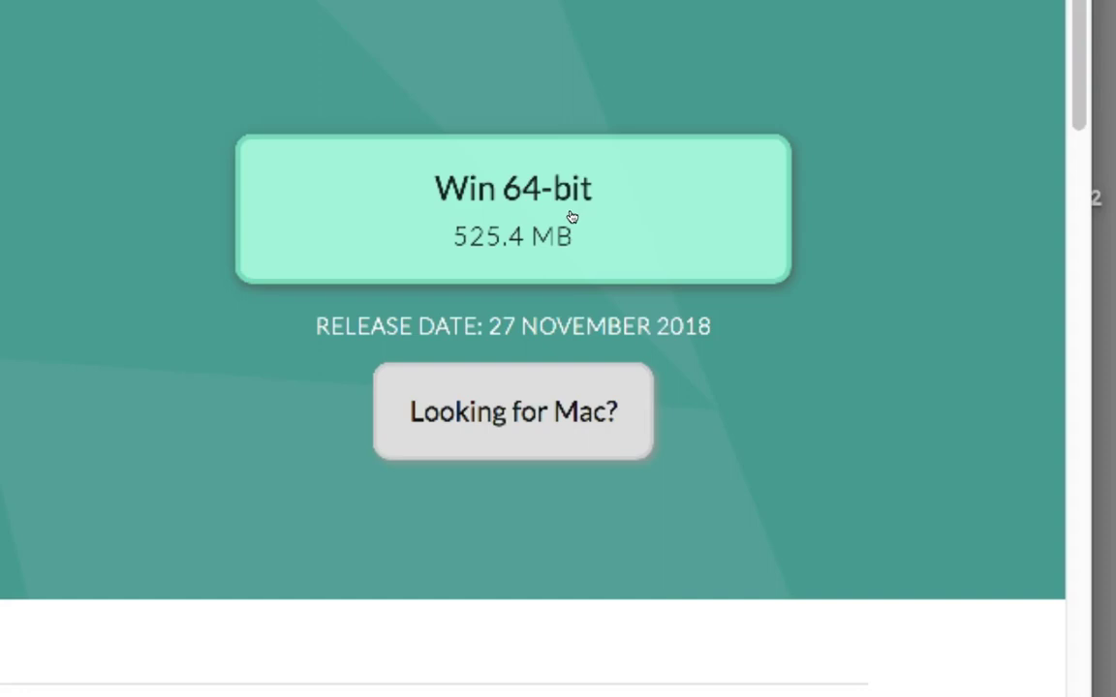
{"action": "left_click", "coordinate": [498, 438]}
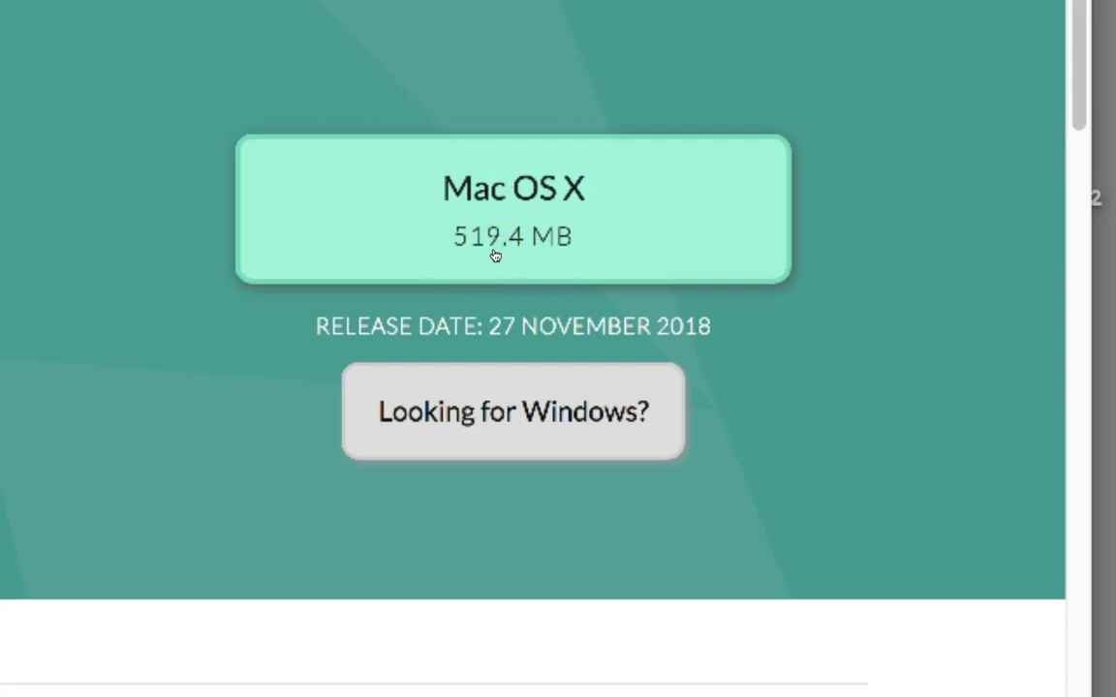
{"action": "left_click", "coordinate": [485, 233]}
{"action": "left_click", "coordinate": [487, 223]}
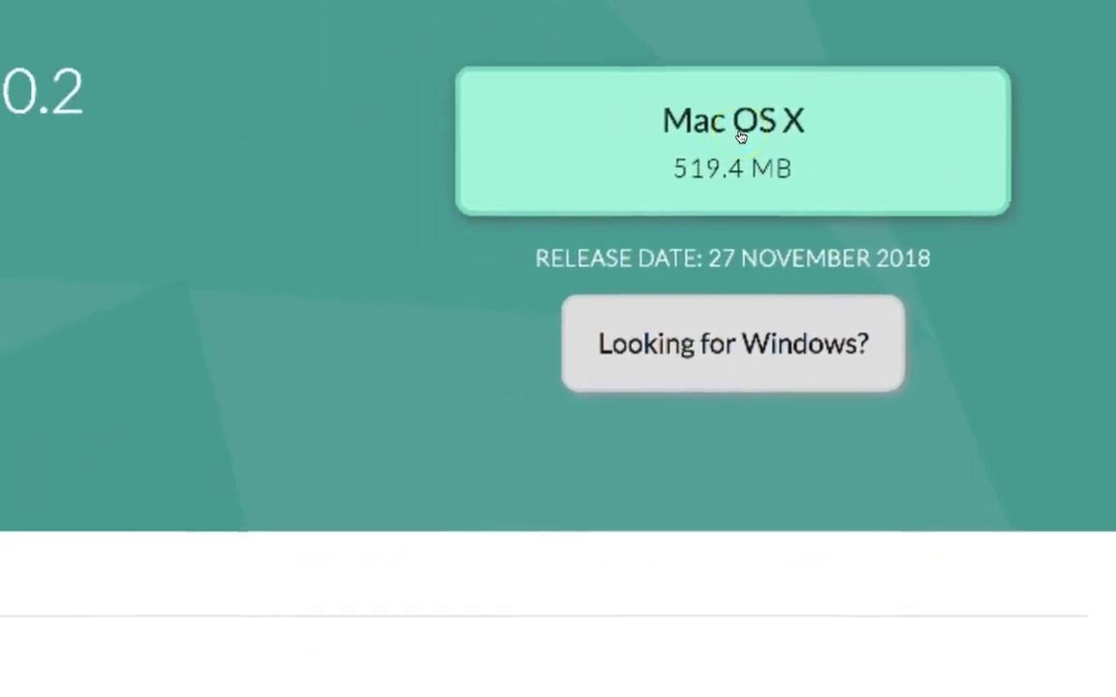
Download the Mac OS X installer Max802_181127 (1).dmg, all 495 MB, and open its download options.
{"action": "left_click", "coordinate": [530, 212]}
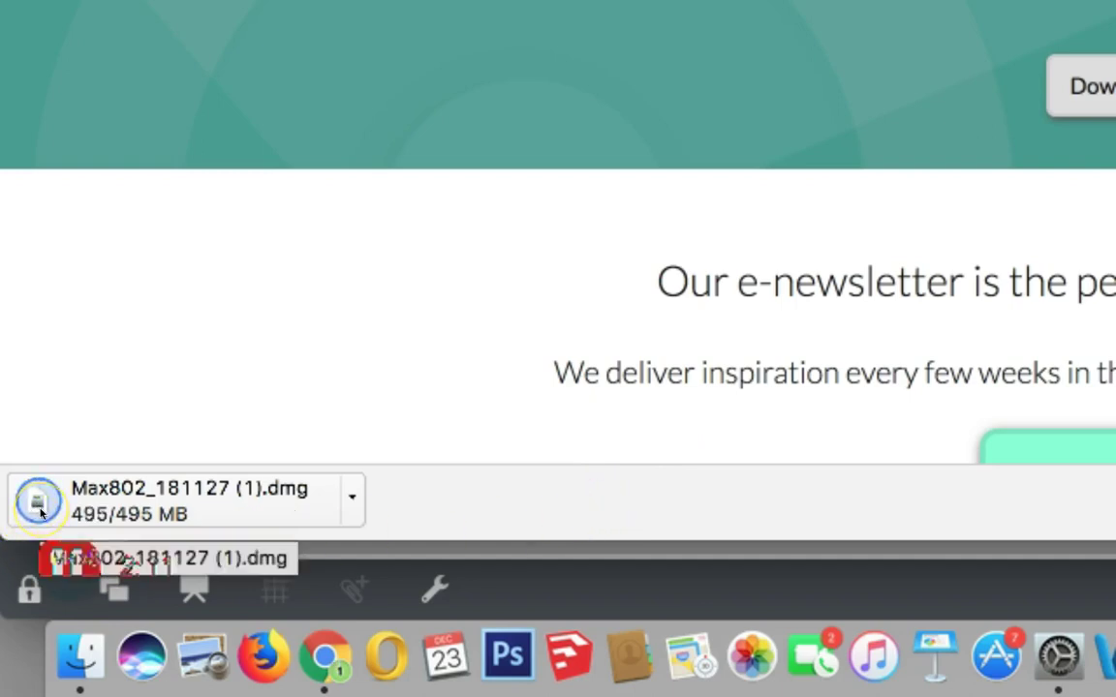
{"action": "left_click", "coordinate": [353, 500]}
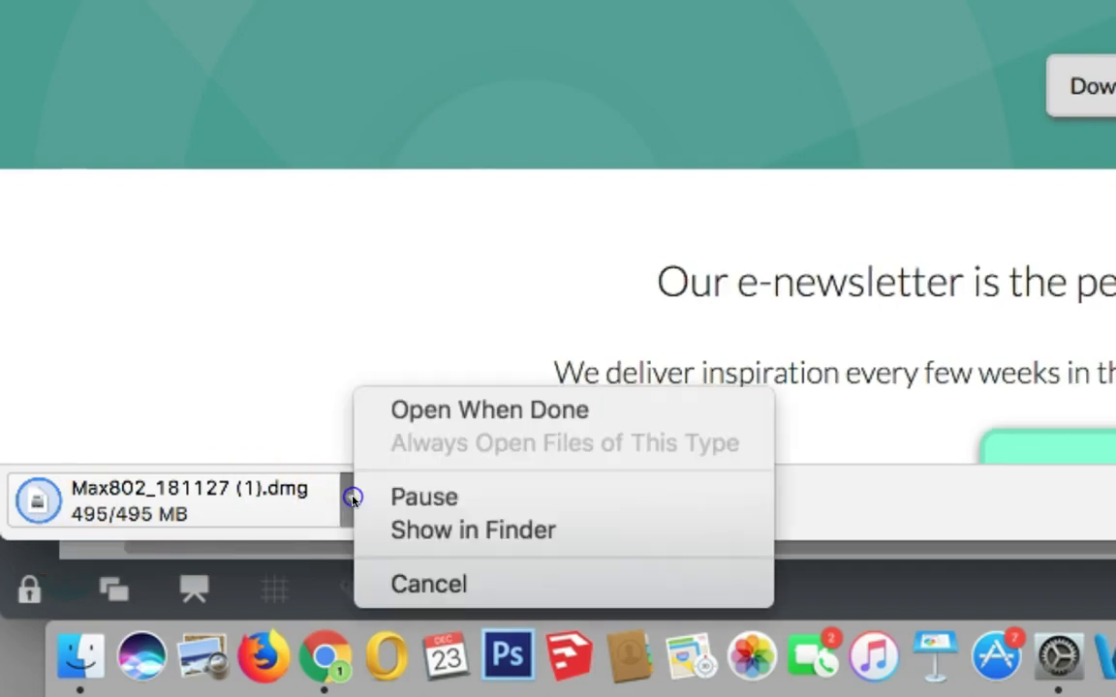
Reveal Max802_181127 (1).dmg in Finder's Downloads folder and view the folder as a list.
{"action": "left_click", "coordinate": [425, 532]}
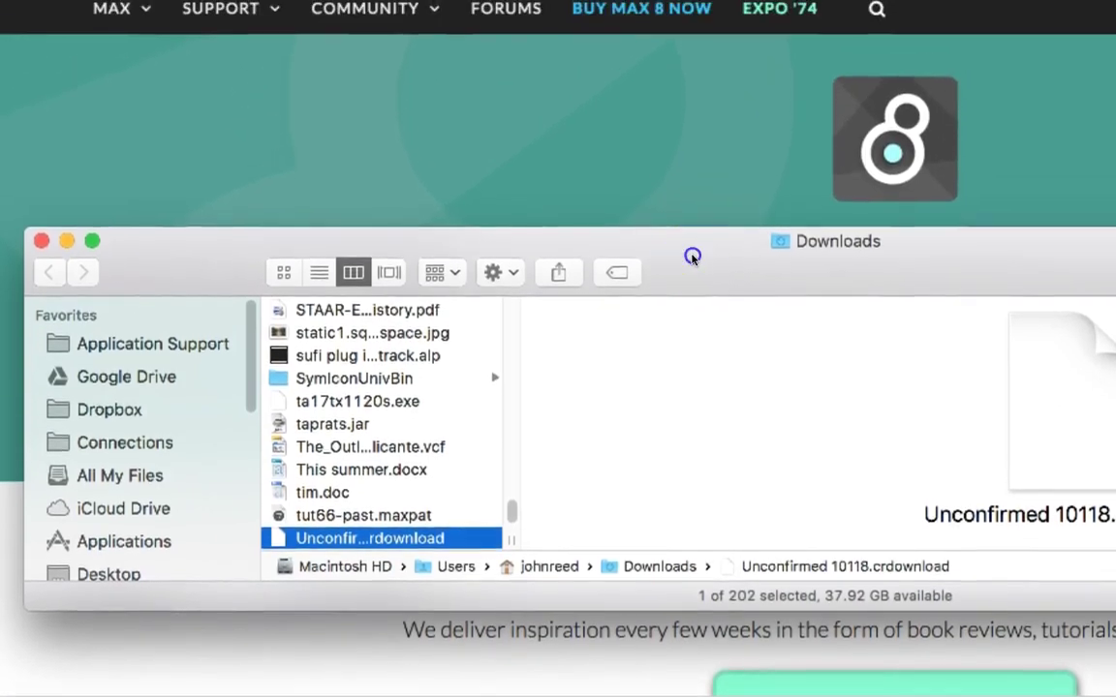
{"action": "left_click_drag", "start_coordinate": [692, 255], "coordinate": [747, 101]}
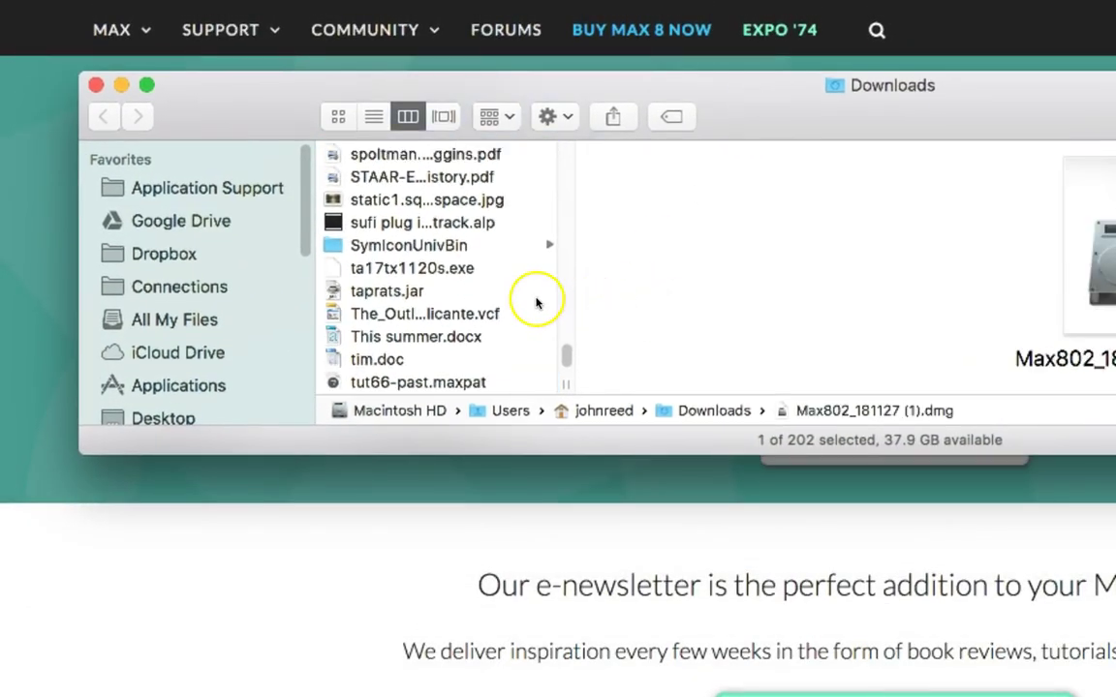
{"action": "scroll", "coordinate": [506, 274], "scroll_direction": "down", "scroll_amount": 3}
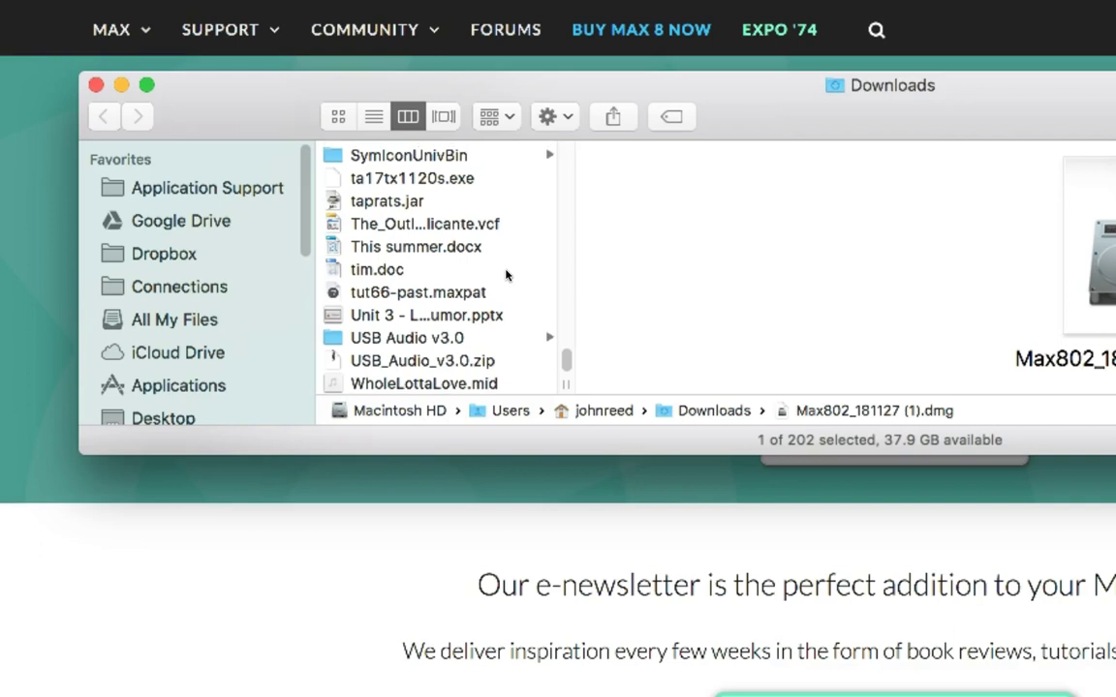
{"action": "scroll", "coordinate": [506, 275], "scroll_direction": "up", "scroll_amount": 3}
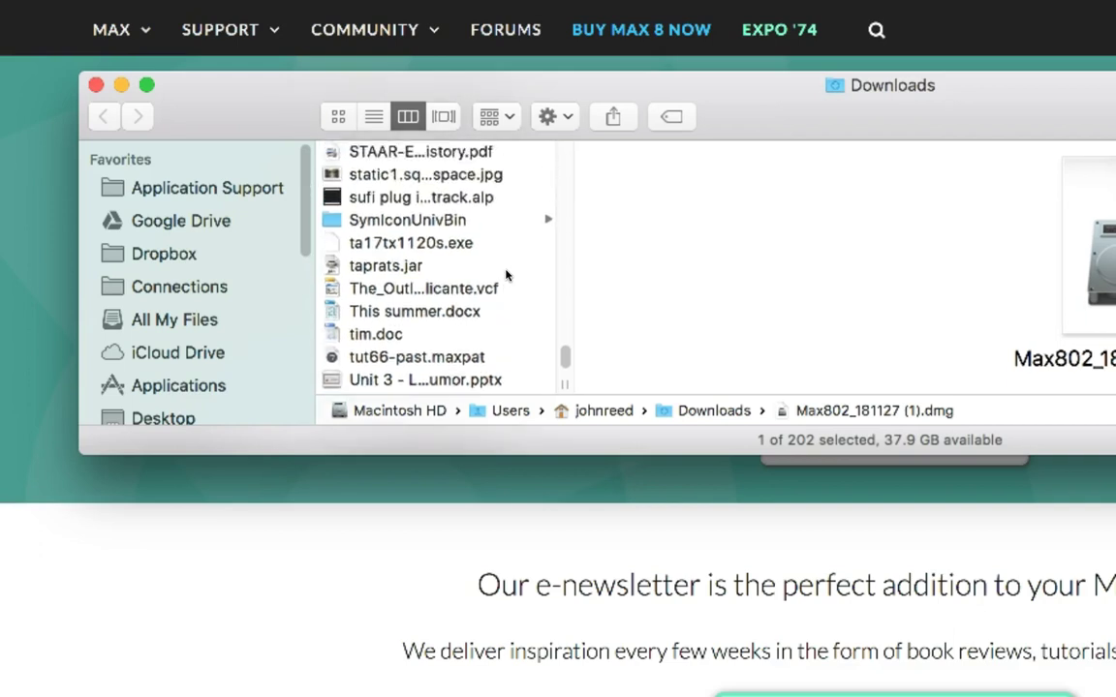
{"action": "left_click", "coordinate": [374, 118]}
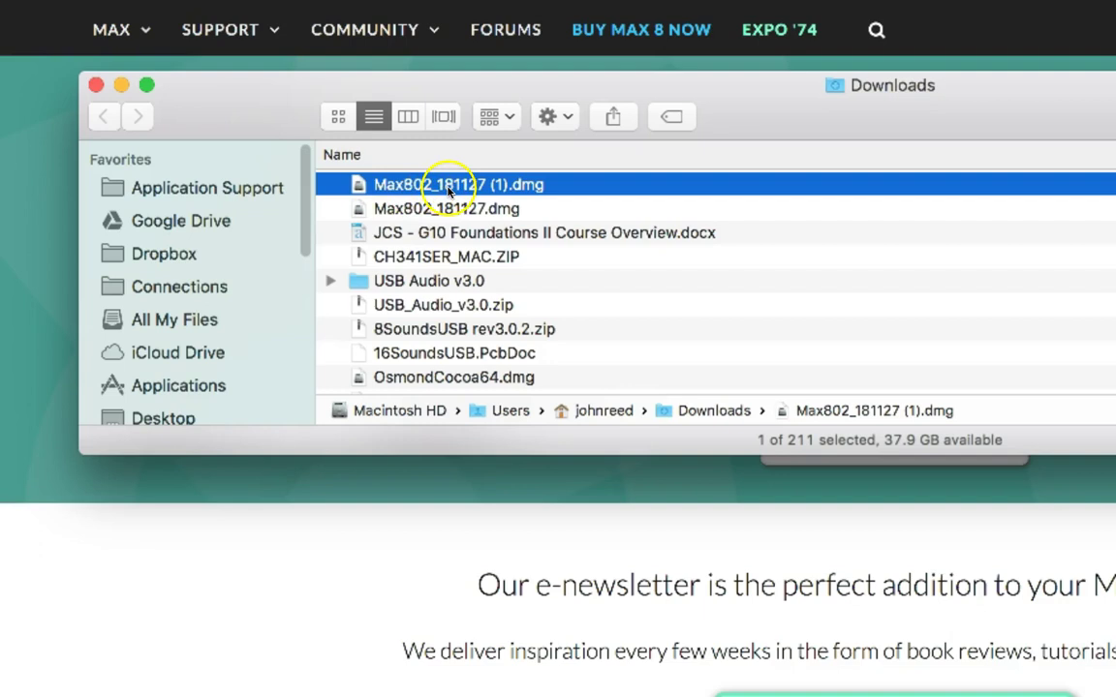
Mount the Max802 disk image, agree to the license, and drag Max onto its Applications shortcut.
{"action": "double_click", "coordinate": [361, 189]}
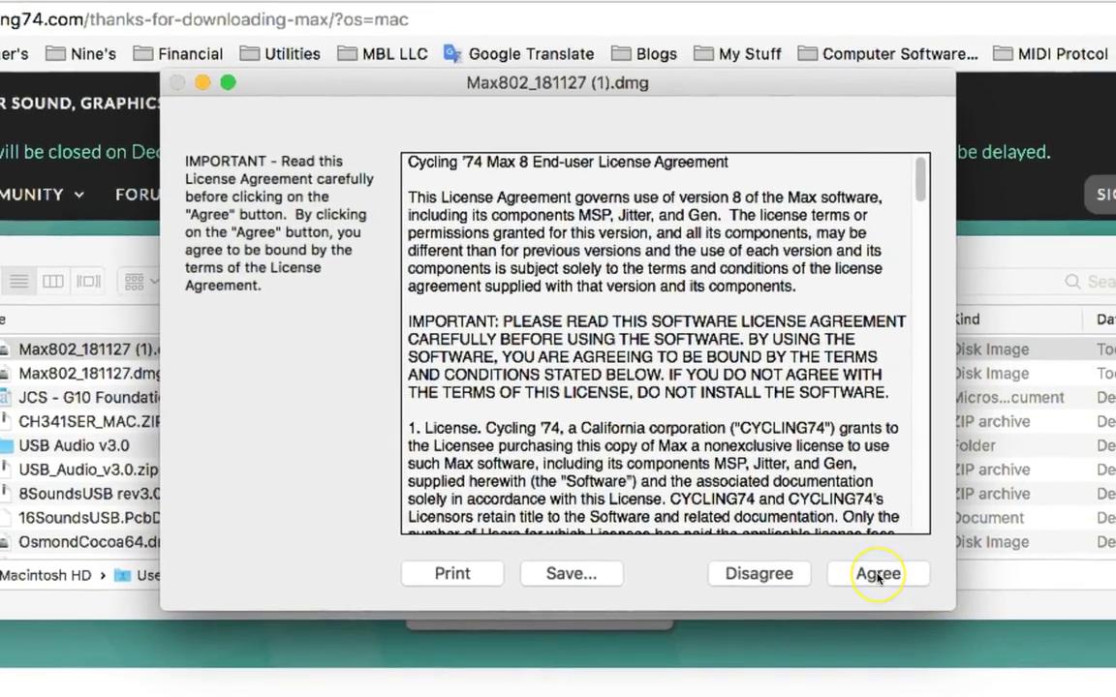
{"action": "left_click", "coordinate": [878, 575]}
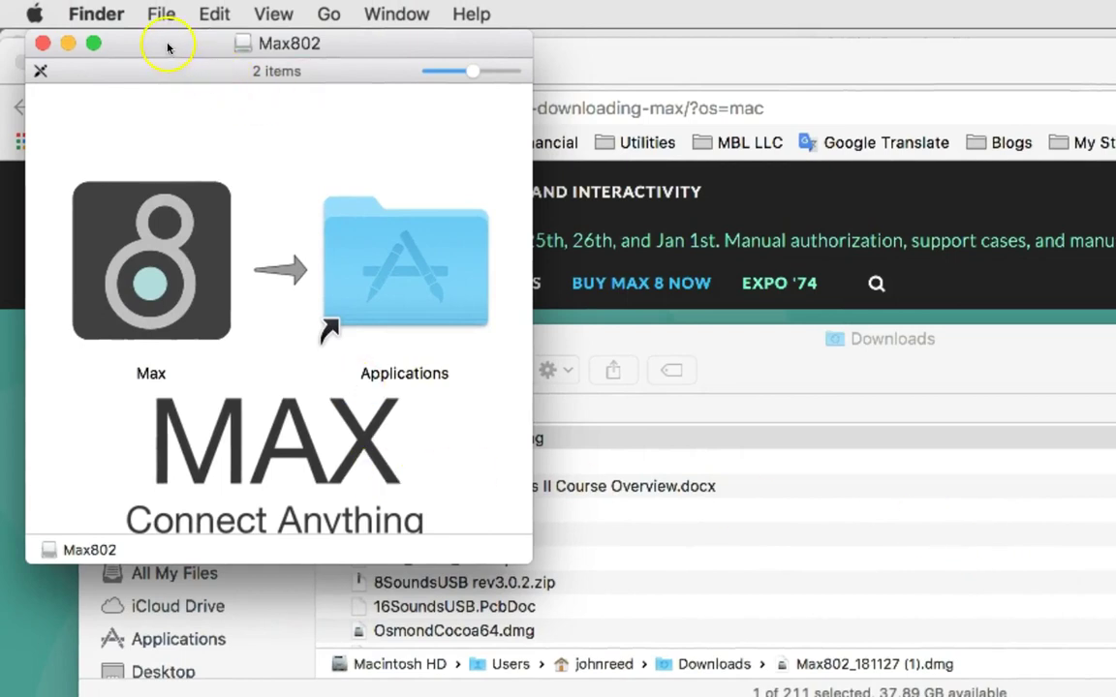
{"action": "left_click_drag", "start_coordinate": [167, 45], "coordinate": [332, 94]}
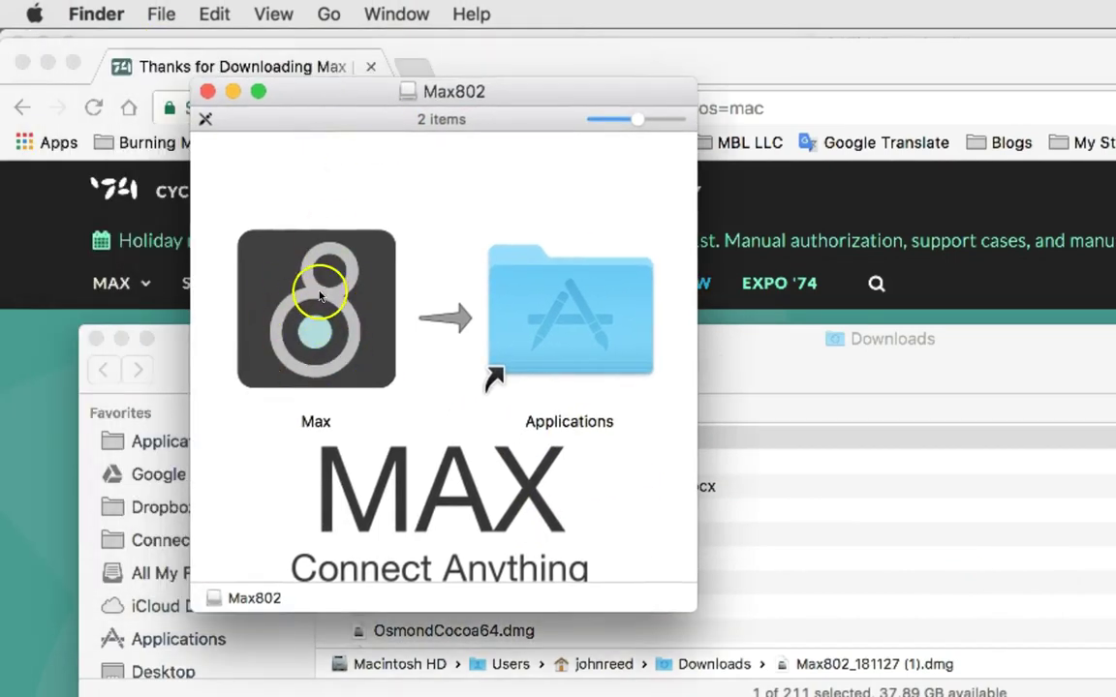
{"action": "left_click_drag", "start_coordinate": [322, 299], "coordinate": [227, 68]}
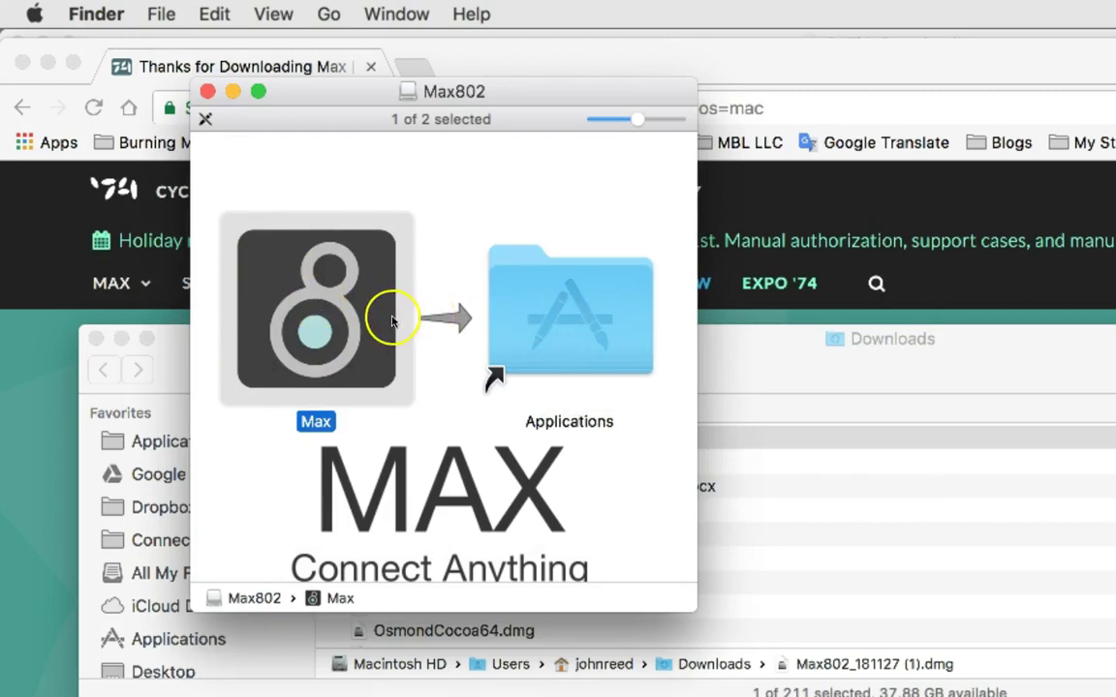
Close the disk image window, then drag Max from the Max802 volume onto Applications in the sidebar.
{"action": "left_click", "coordinate": [207, 91]}
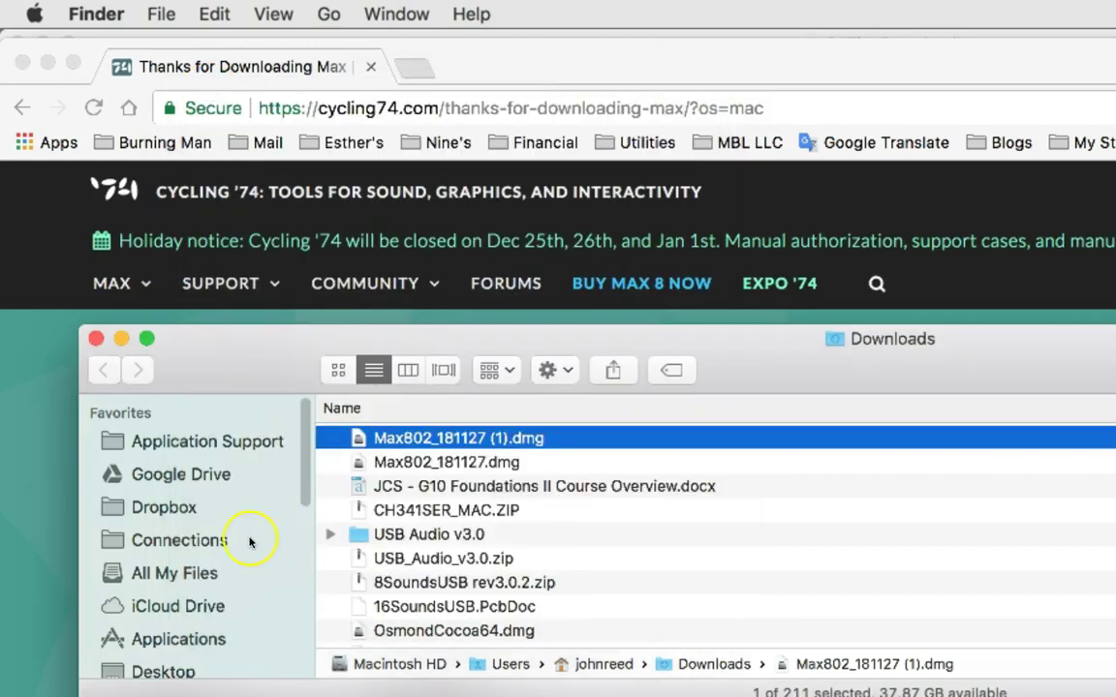
{"action": "scroll", "coordinate": [249, 542], "scroll_direction": "down", "scroll_amount": 8}
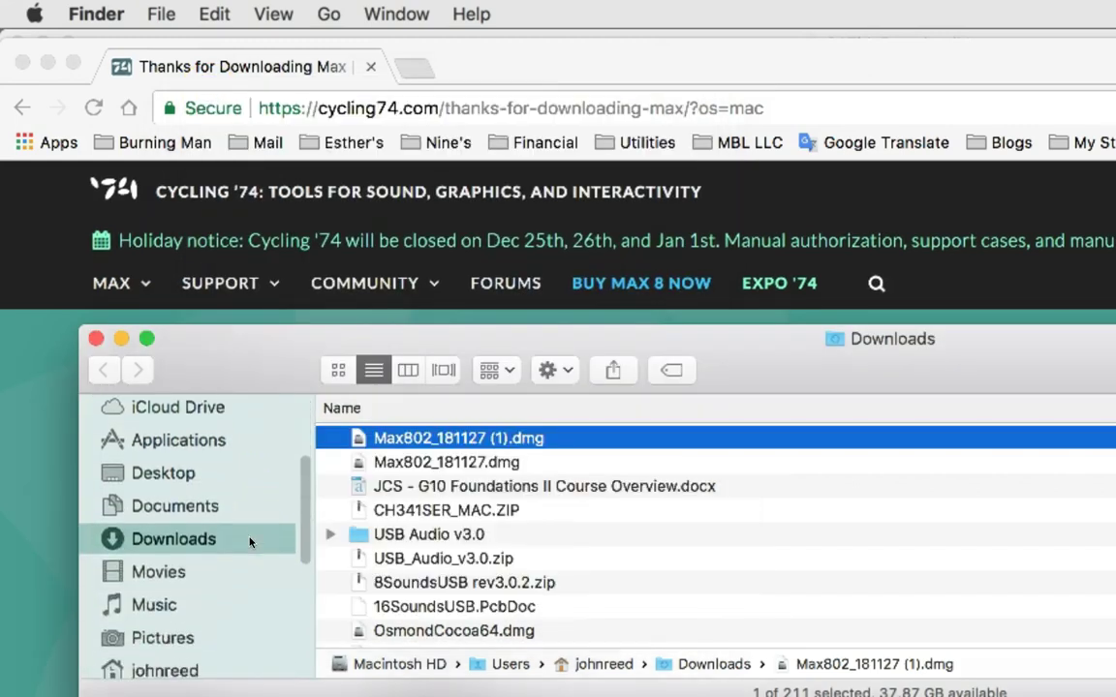
{"action": "scroll", "coordinate": [249, 542], "scroll_direction": "down", "scroll_amount": 10}
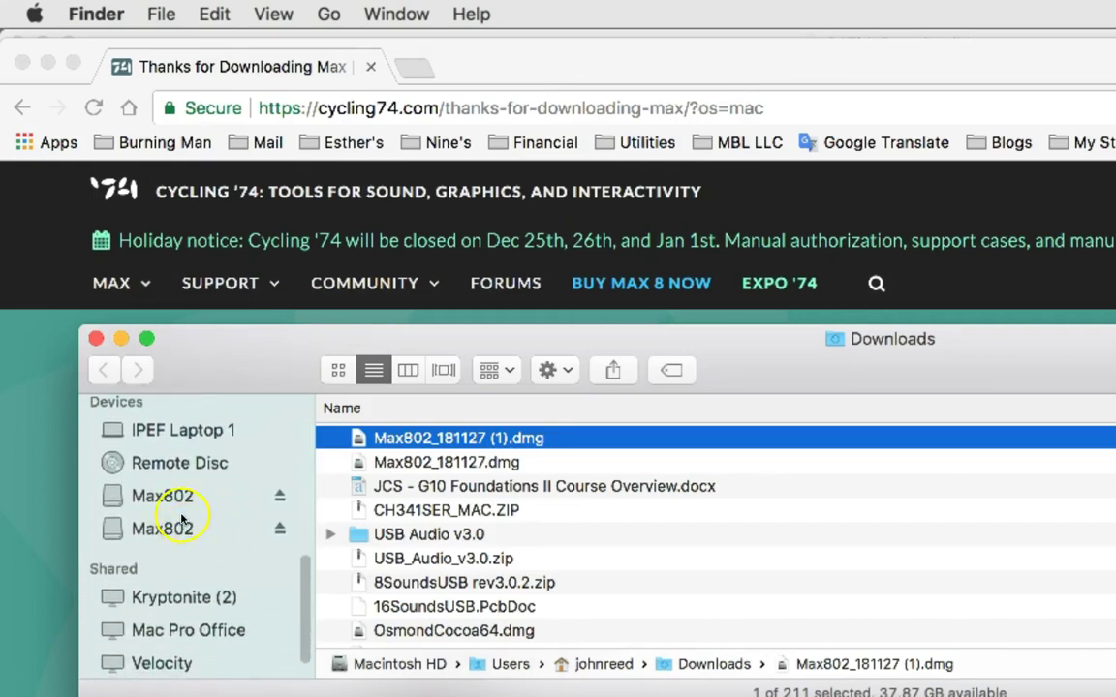
{"action": "left_click", "coordinate": [180, 499]}
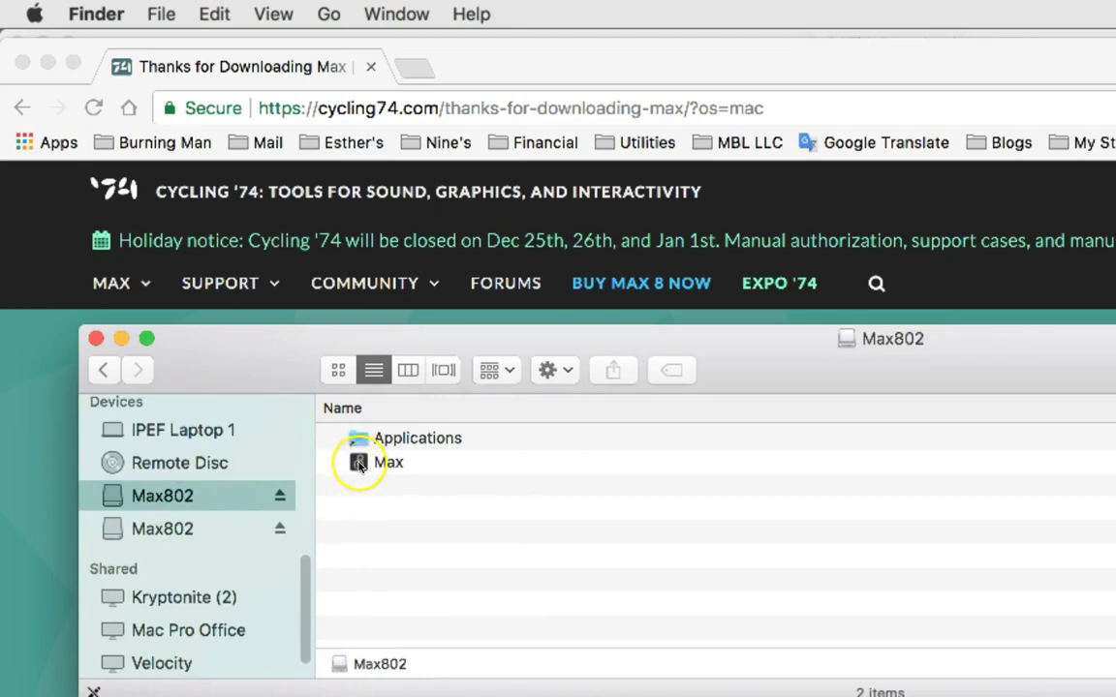
{"action": "left_click", "coordinate": [358, 465]}
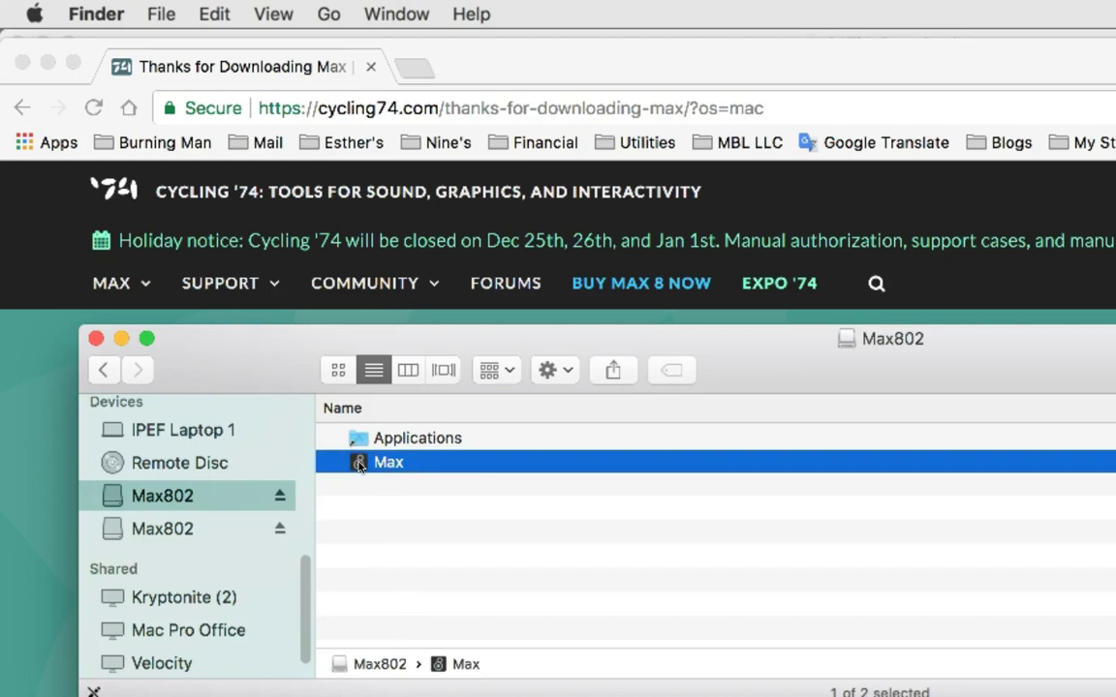
{"action": "scroll", "coordinate": [259, 491], "scroll_direction": "up", "scroll_amount": 5}
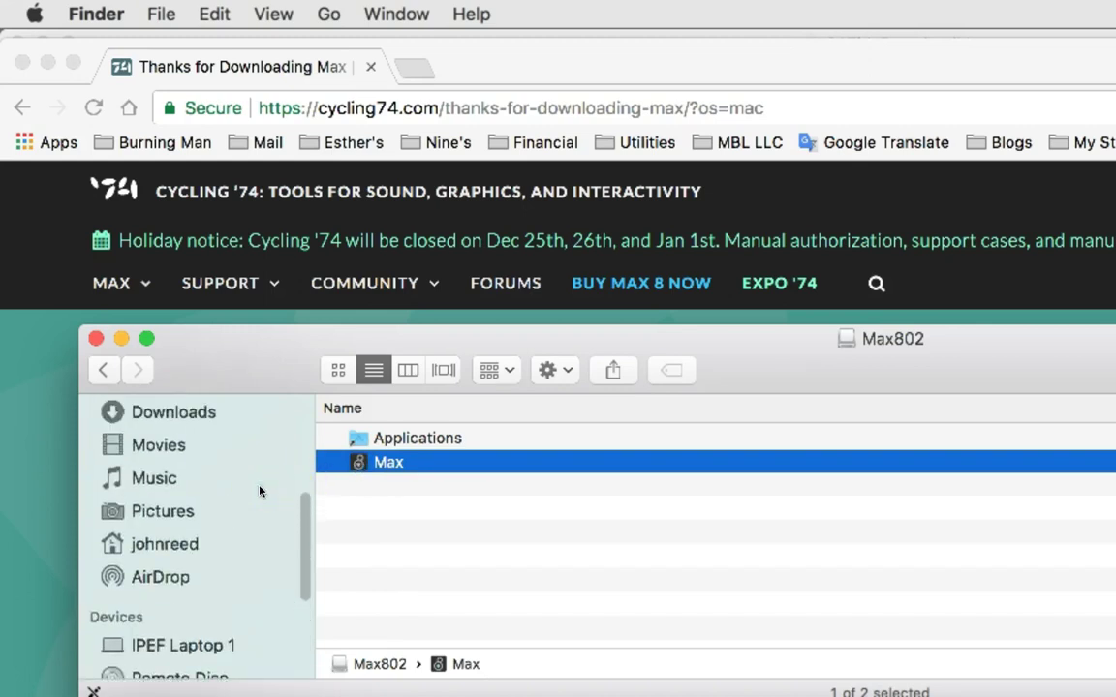
{"action": "scroll", "coordinate": [260, 491], "scroll_direction": "up", "scroll_amount": 3}
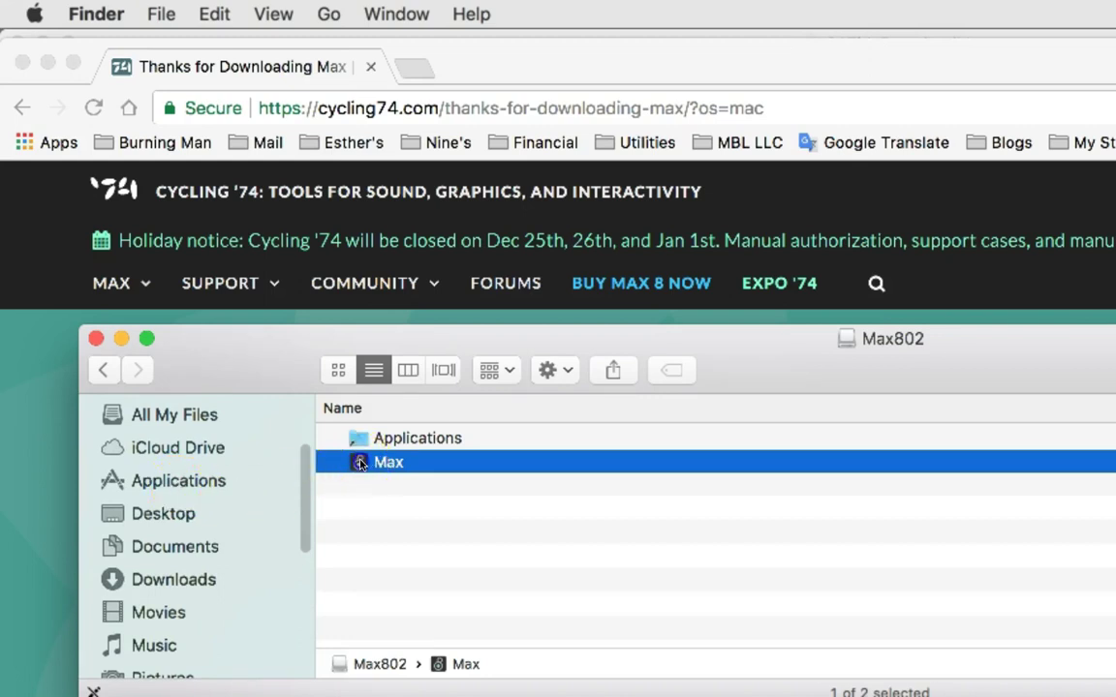
{"action": "left_click_drag", "start_coordinate": [366, 466], "coordinate": [187, 484]}
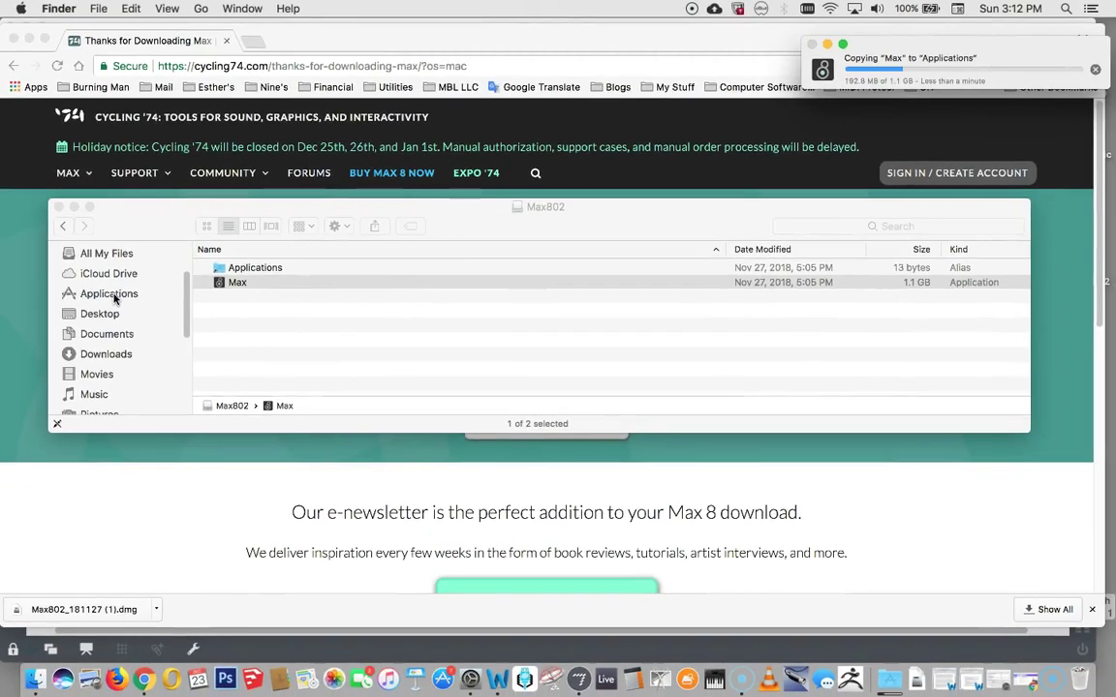
Find Max 8.0.2 in the enlarged Applications window and drag it into the Dock.
{"action": "left_click", "coordinate": [113, 294]}
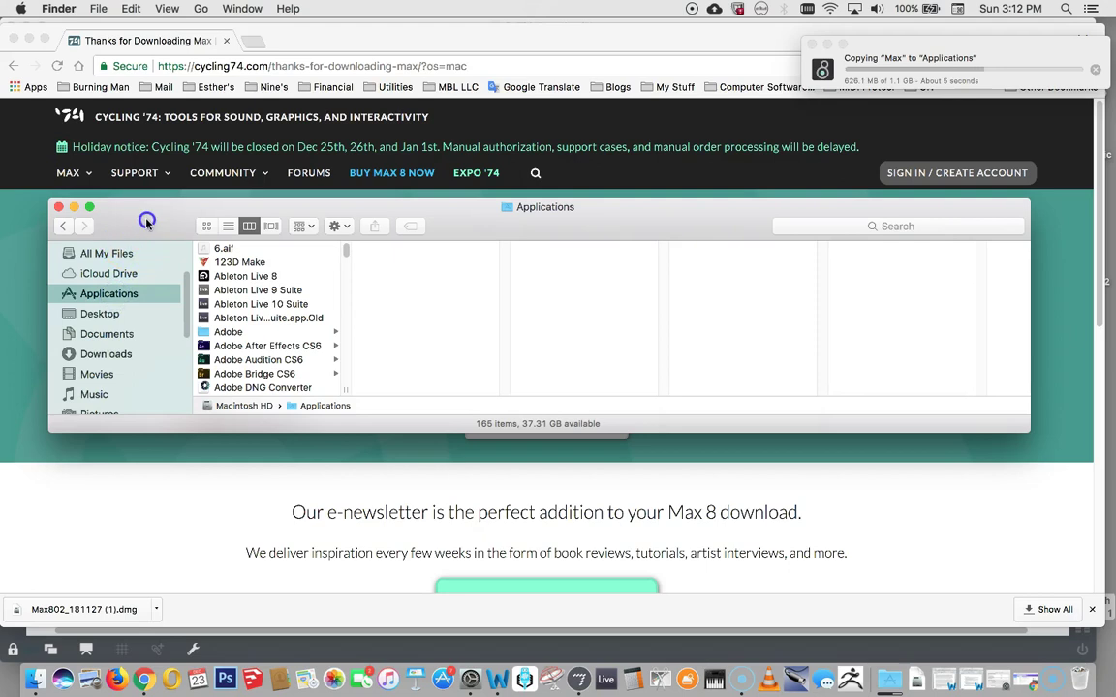
{"action": "left_click_drag", "start_coordinate": [145, 219], "coordinate": [112, 87]}
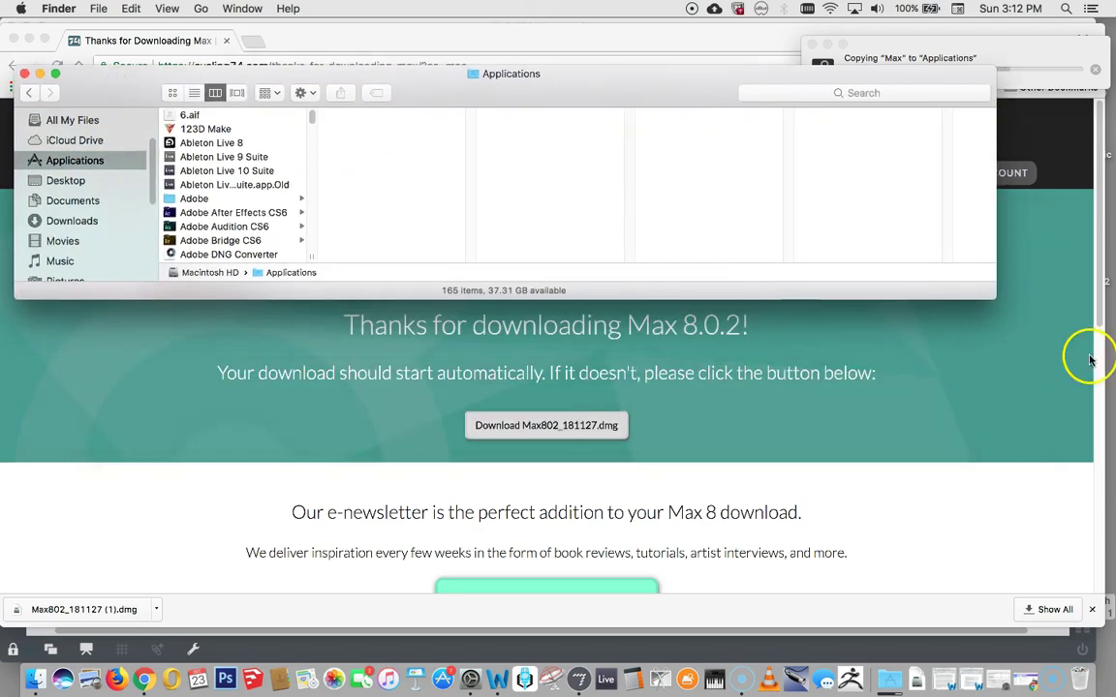
{"action": "left_click_drag", "start_coordinate": [995, 327], "coordinate": [999, 552]}
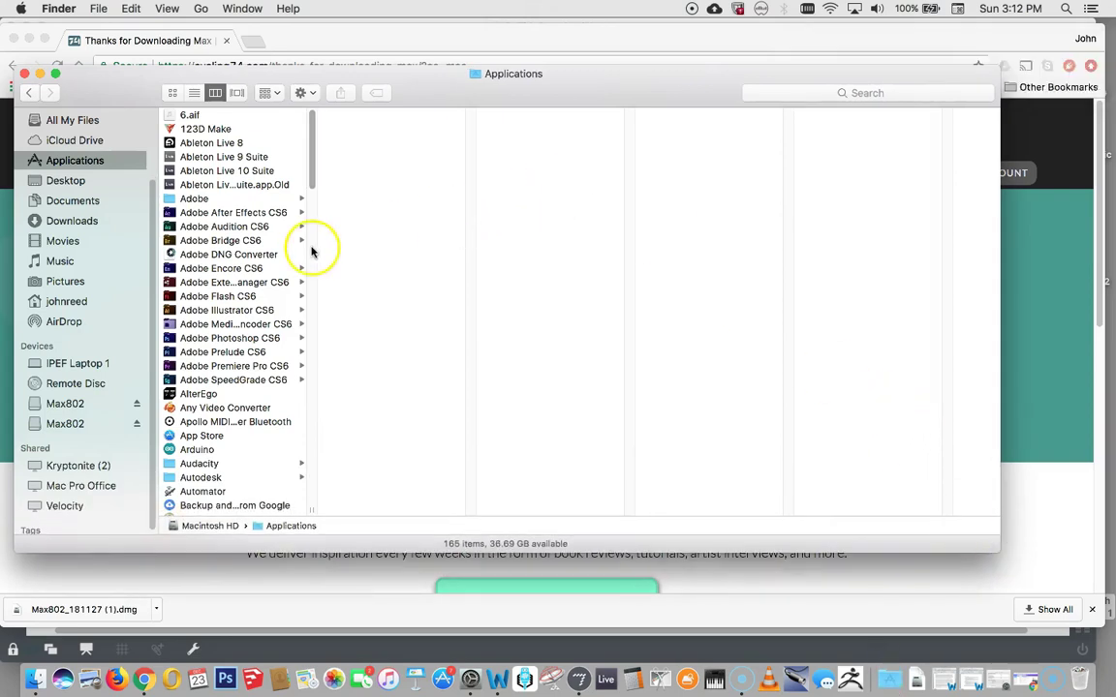
{"action": "scroll", "coordinate": [223, 305], "scroll_direction": "down", "scroll_amount": 5}
{"action": "scroll", "coordinate": [224, 306], "scroll_direction": "down", "scroll_amount": 15}
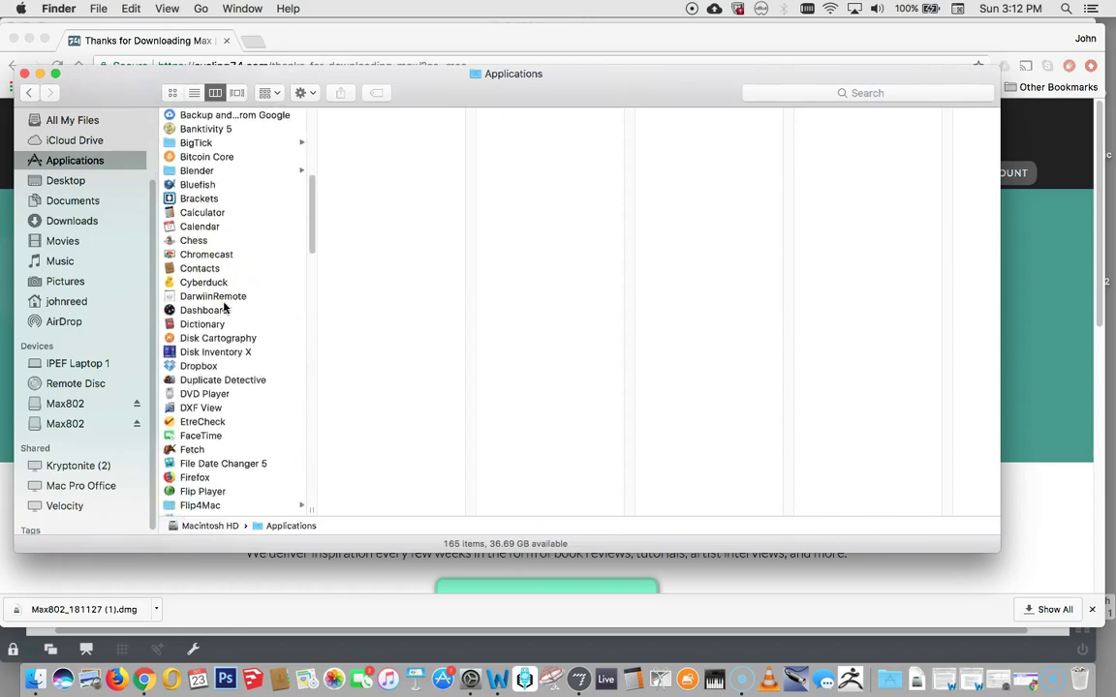
{"action": "scroll", "coordinate": [223, 306], "scroll_direction": "down", "scroll_amount": 6}
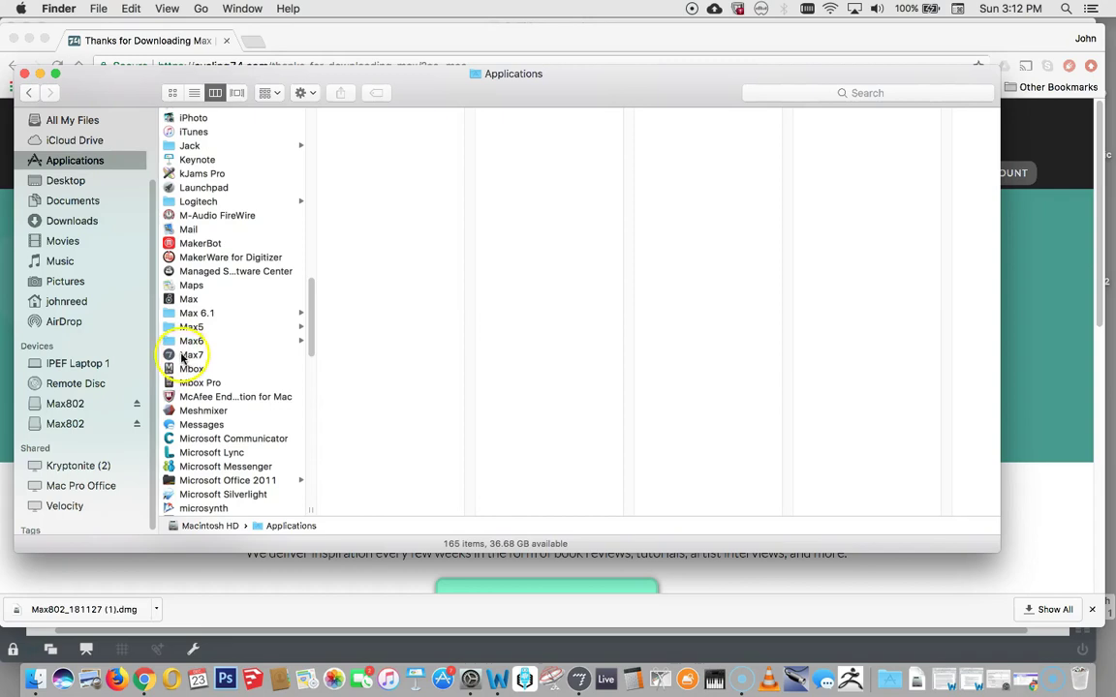
{"action": "left_click", "coordinate": [170, 301]}
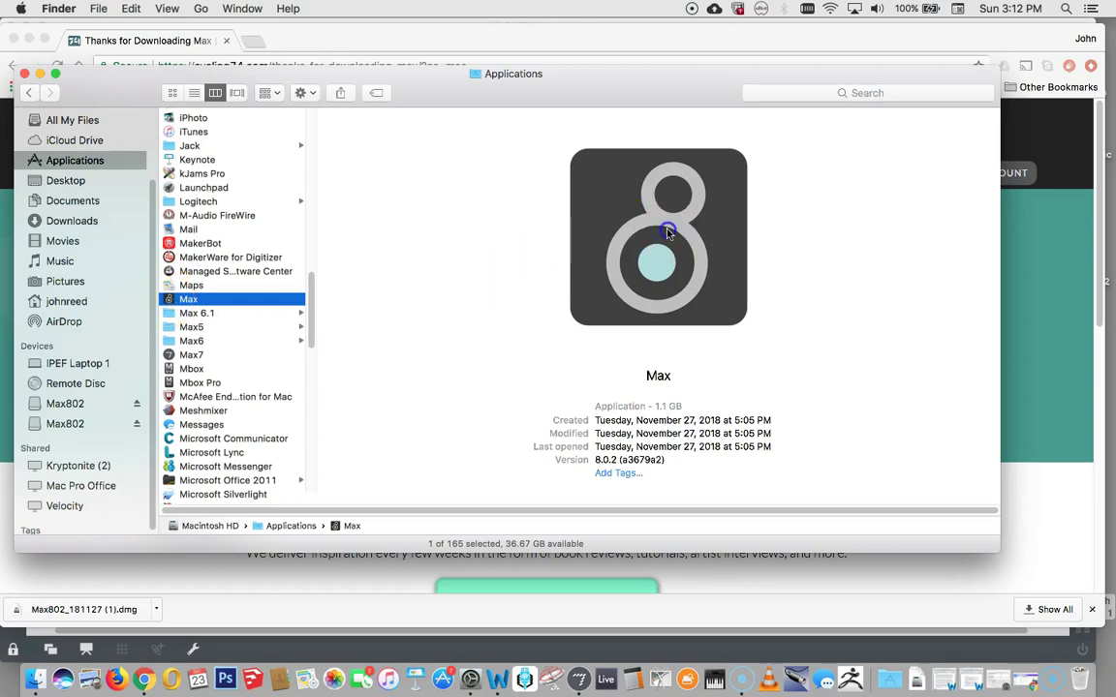
{"action": "left_click_drag", "start_coordinate": [667, 233], "coordinate": [595, 681]}
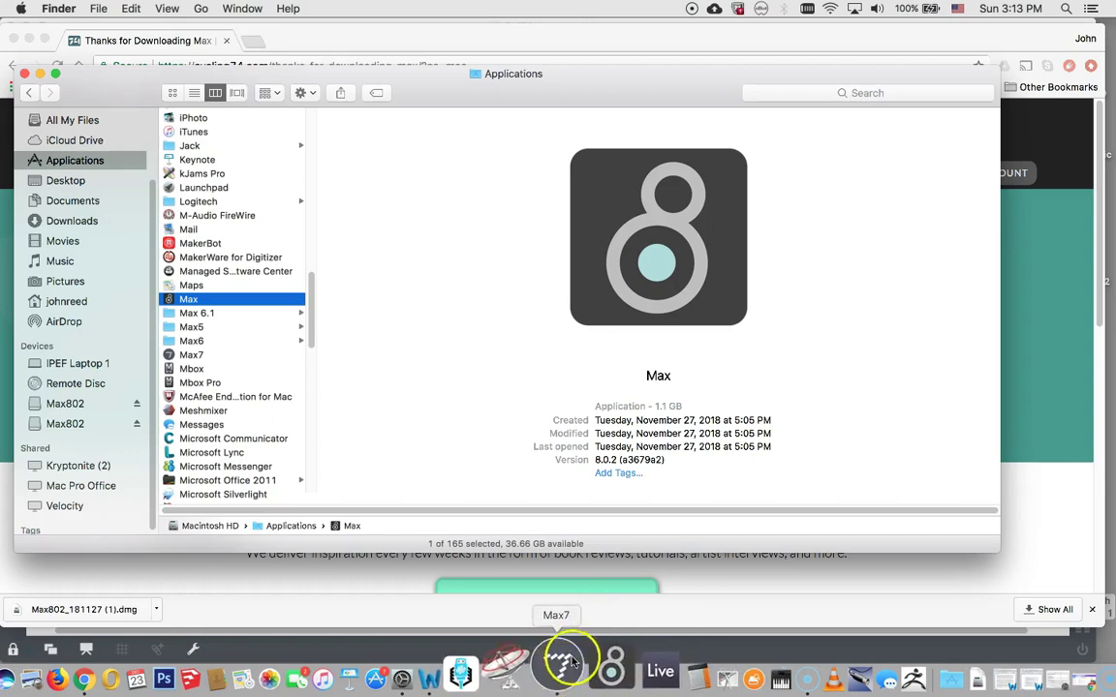
Launch Max from its Dock icon, retrying via its Dock options, until the security warning appears.
{"action": "left_click", "coordinate": [567, 666]}
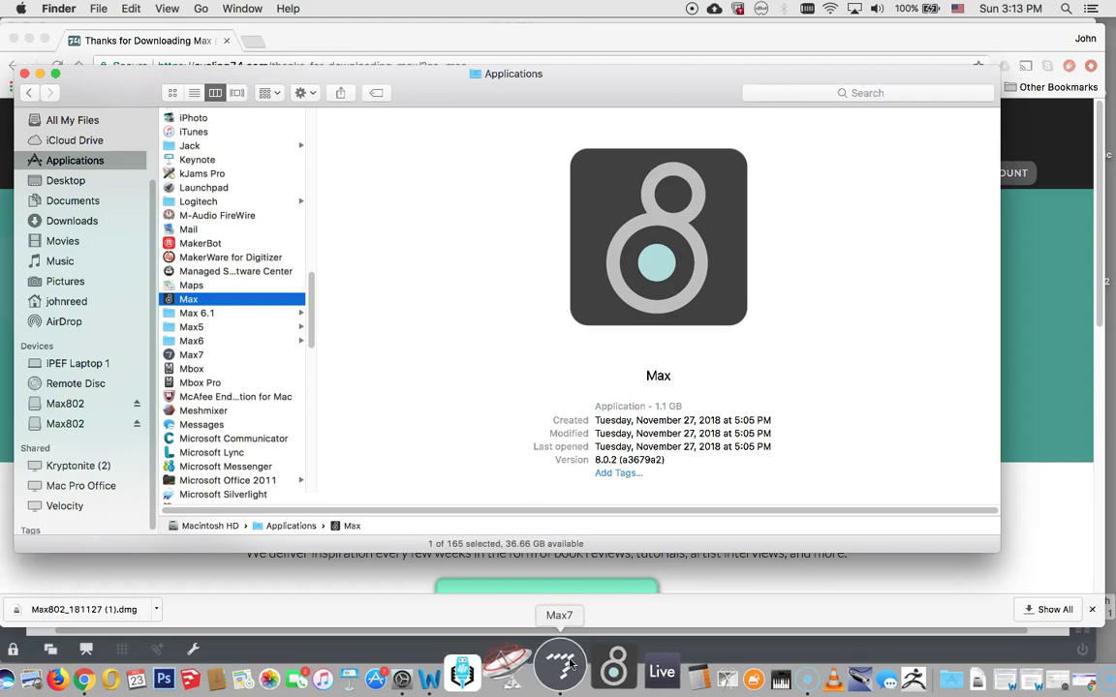
{"action": "left_click", "coordinate": [591, 668]}
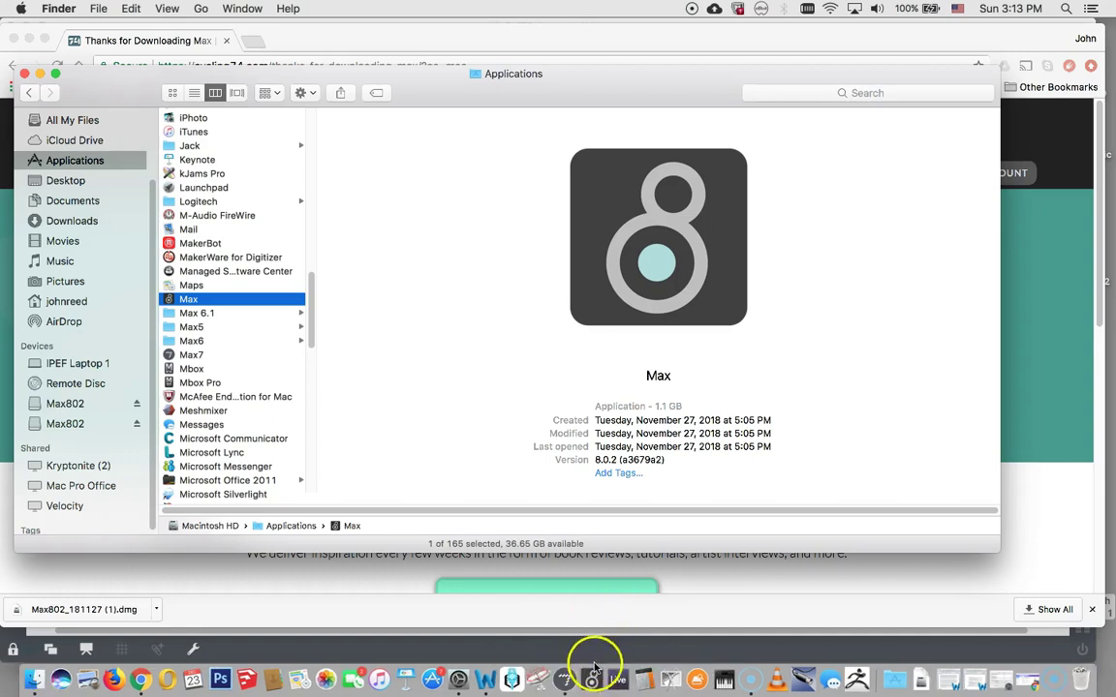
{"action": "left_click", "coordinate": [591, 668]}
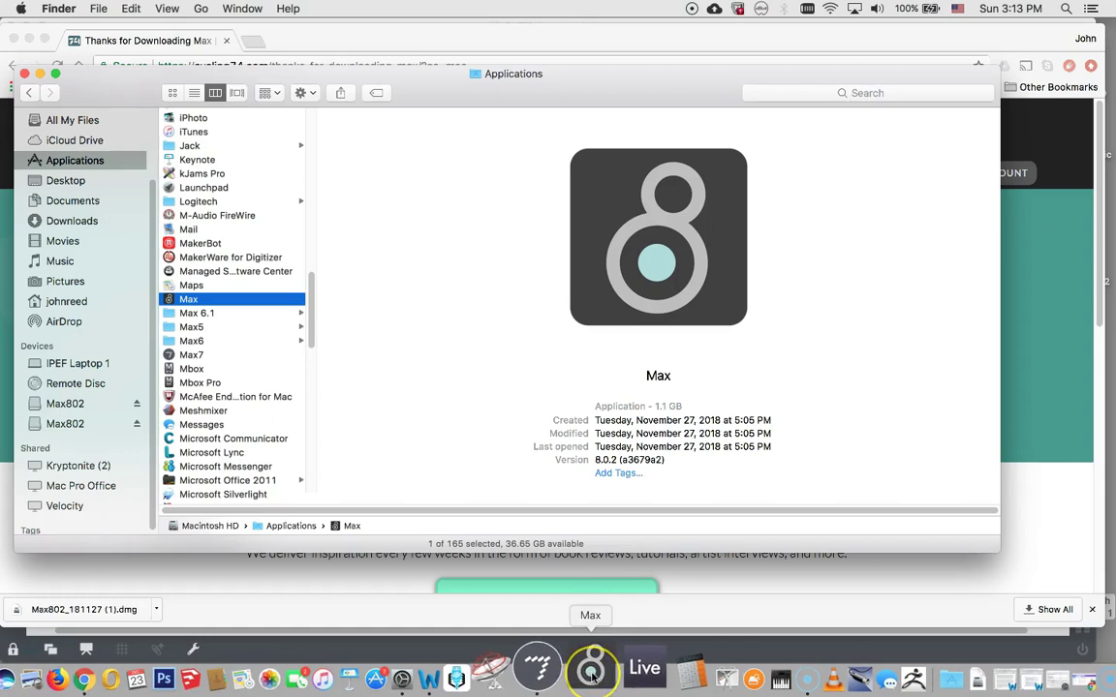
{"action": "right_click", "coordinate": [593, 676]}
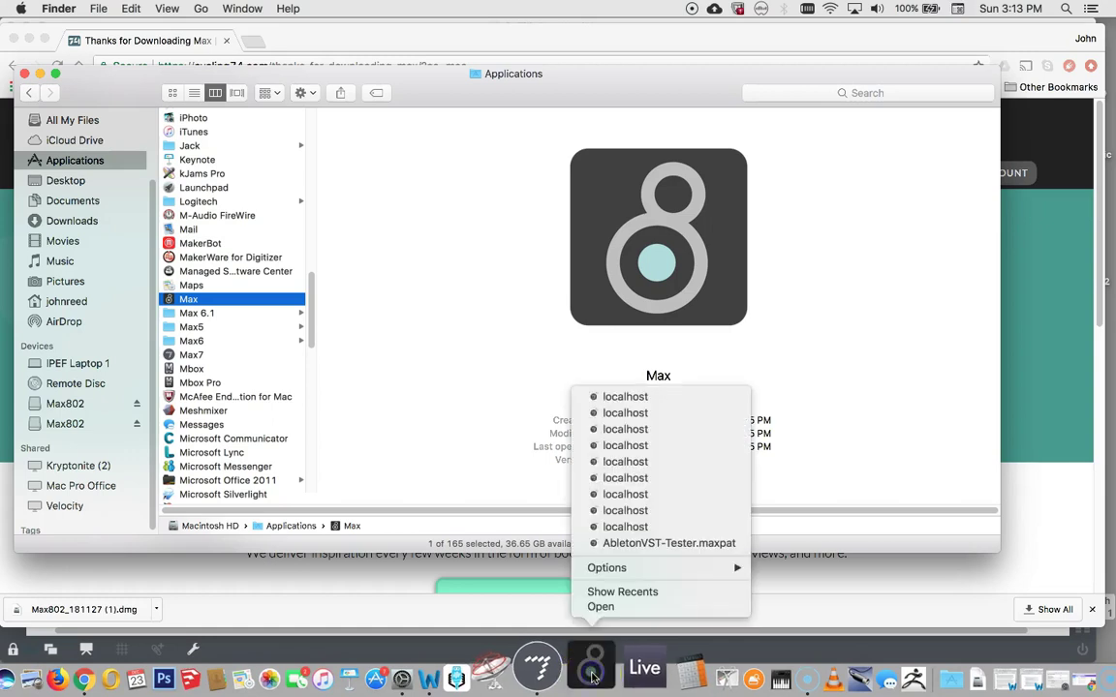
{"action": "left_click", "coordinate": [626, 568]}
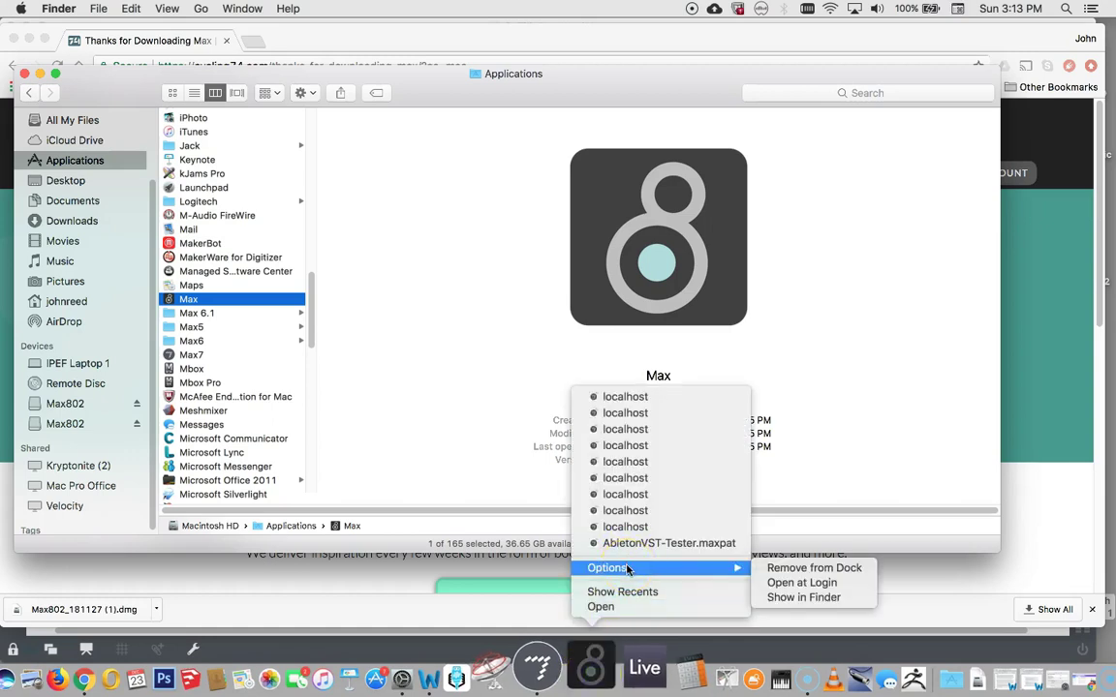
{"action": "left_click_drag", "start_coordinate": [649, 568], "coordinate": [591, 678]}
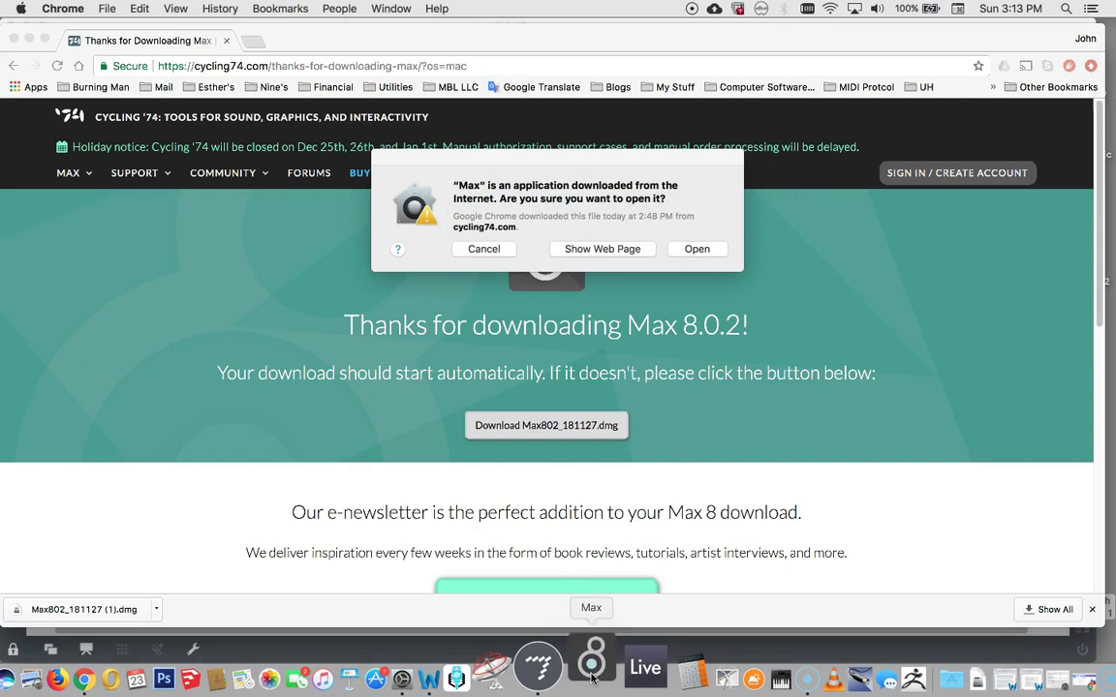
Confirm Open in the security warning and start Max 8 from the Dock.
{"action": "left_click", "coordinate": [498, 572]}
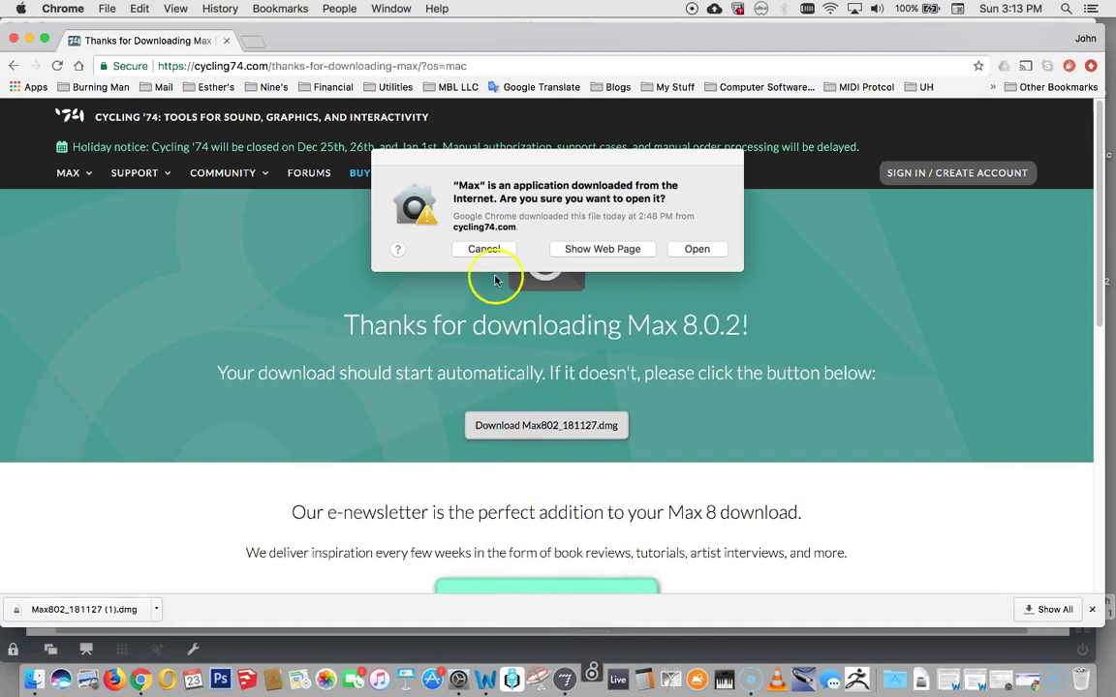
{"action": "left_click", "coordinate": [696, 249]}
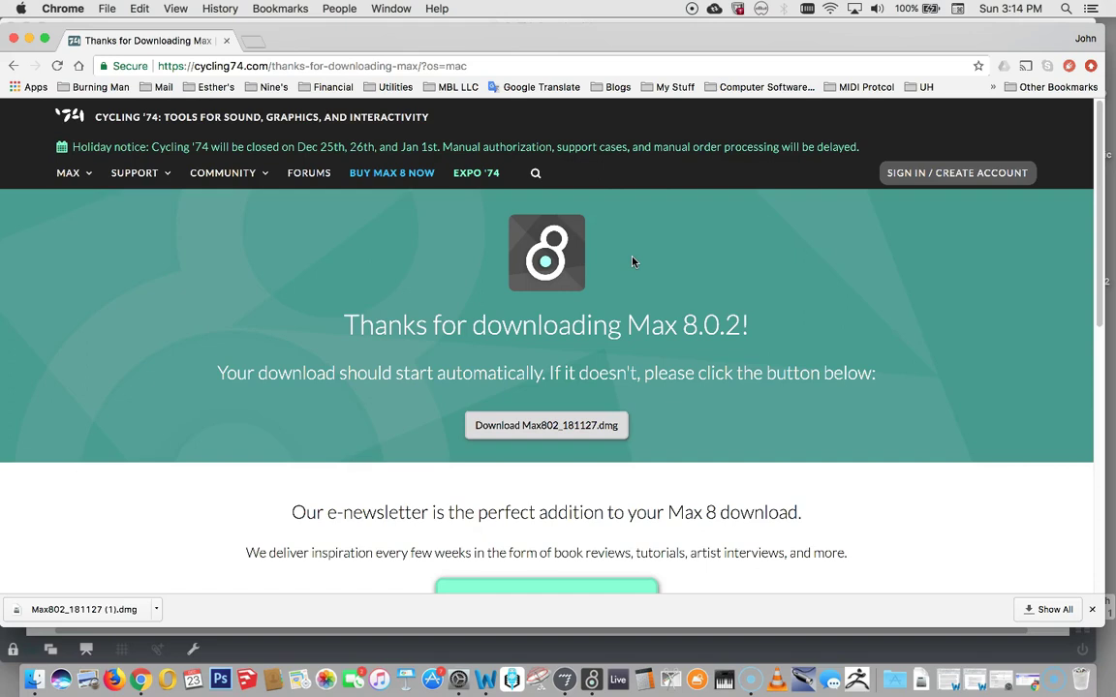
{"action": "left_click", "coordinate": [588, 678]}
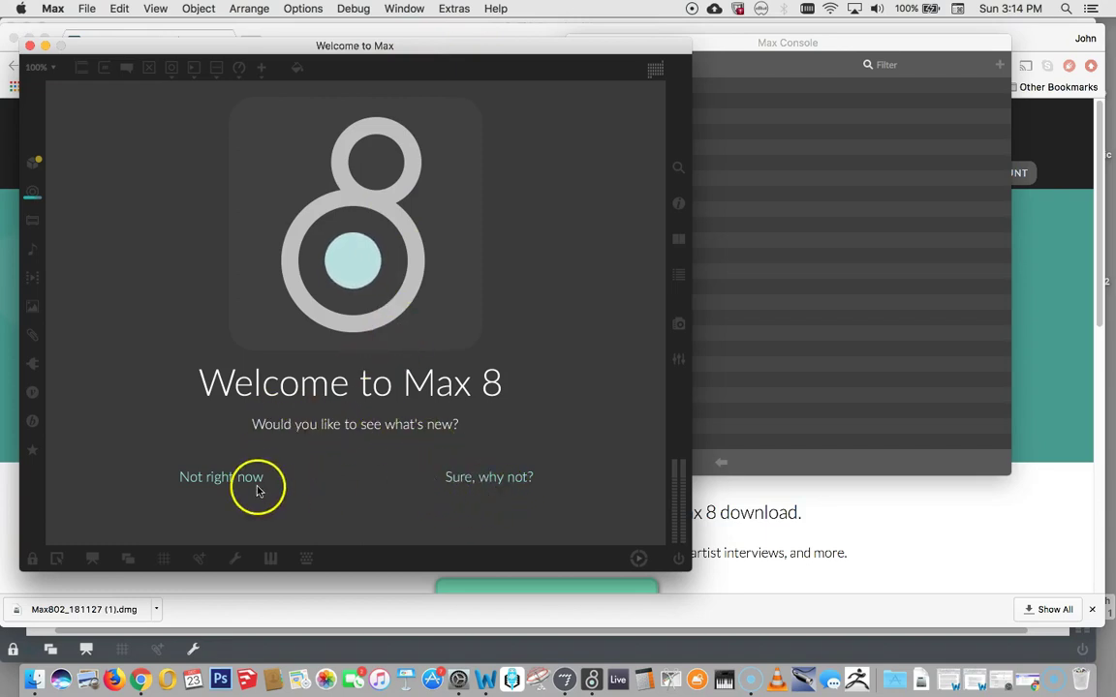
Skip the Welcome to Max tour and move the Max Console to the top-right.
{"action": "left_click", "coordinate": [222, 494]}
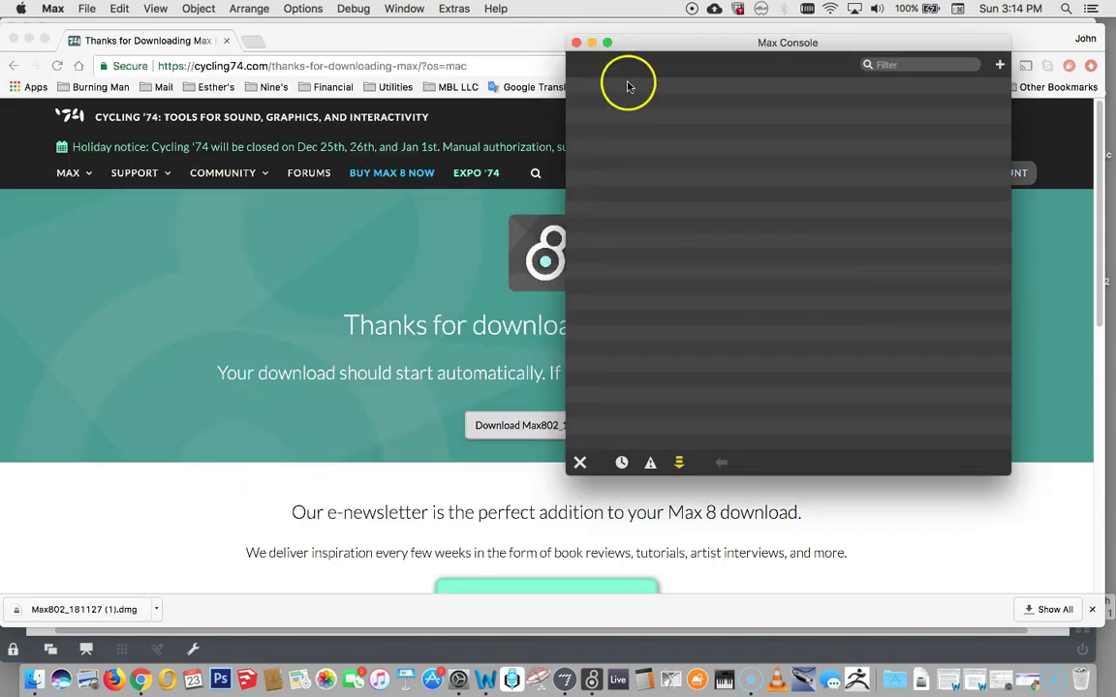
{"action": "left_click_drag", "start_coordinate": [654, 47], "coordinate": [756, 29]}
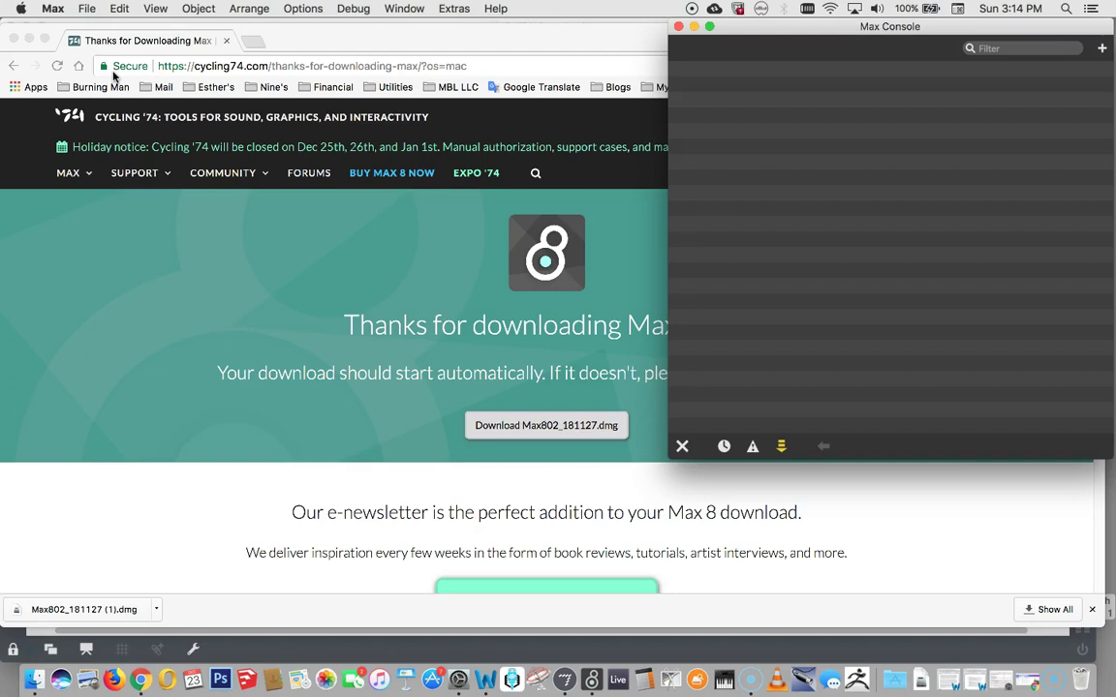
Create a new Untitled1 patcher, enlarge its window, and open the authorization form from the TRIAL NOT STARTED banner.
{"action": "key", "text": "super+n"}
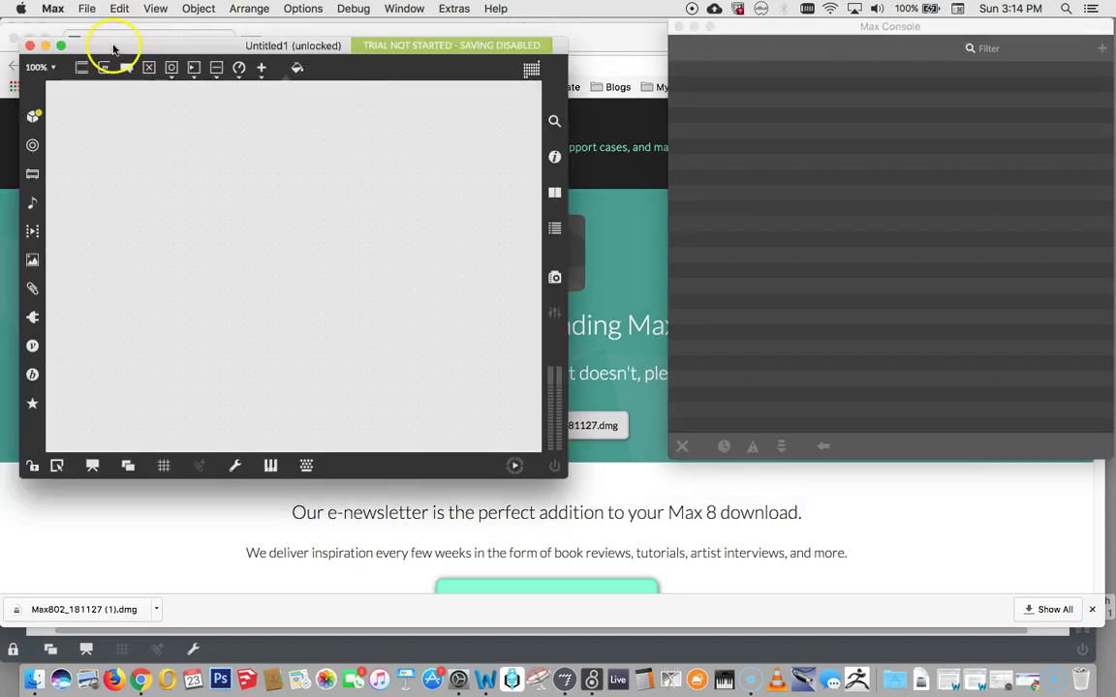
{"action": "left_click_drag", "start_coordinate": [113, 48], "coordinate": [109, 29]}
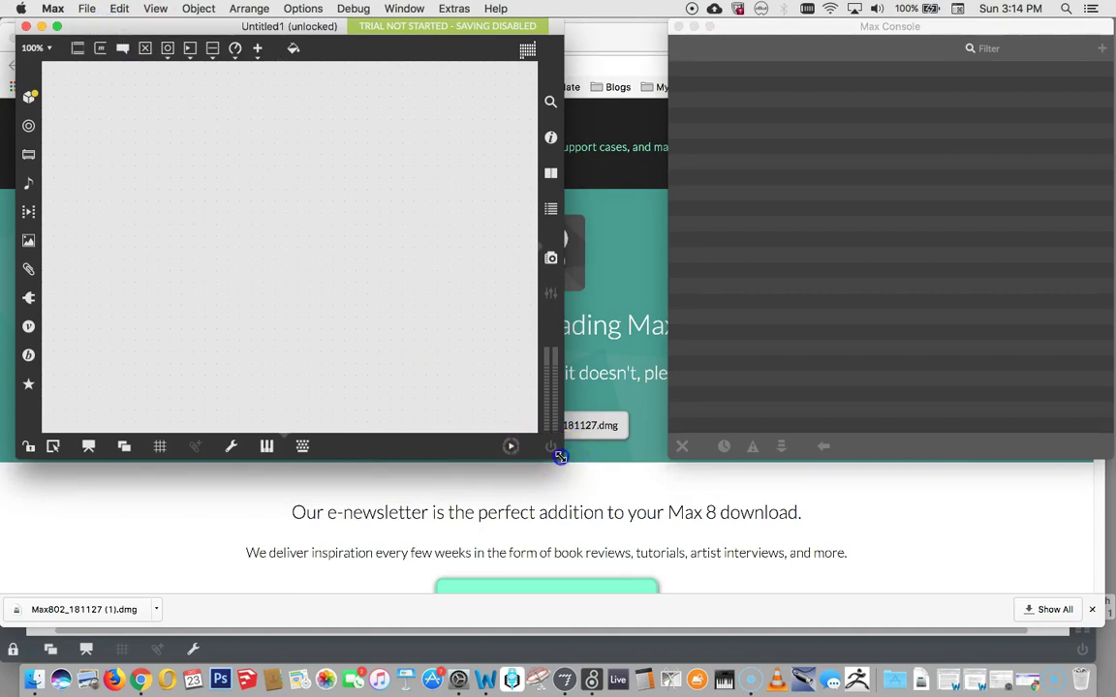
{"action": "left_click_drag", "start_coordinate": [560, 457], "coordinate": [648, 468]}
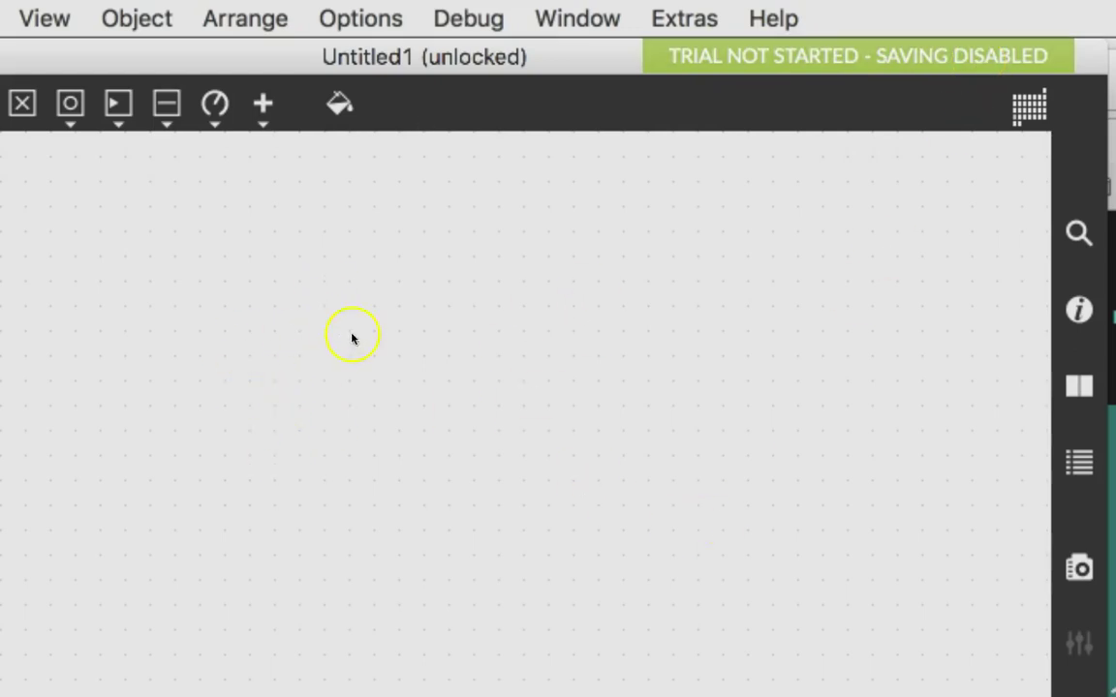
{"action": "left_click", "coordinate": [202, 410]}
{"action": "left_click", "coordinate": [770, 58]}
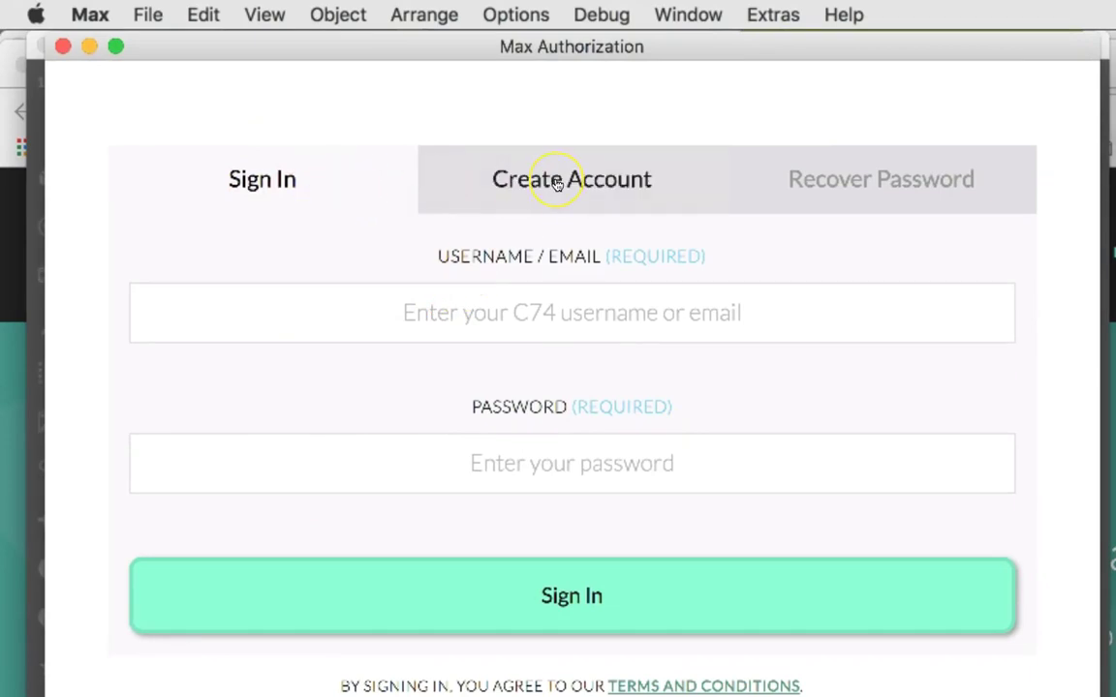
Sign in on the Sign In tab with the account e-mail and password.
{"action": "left_click", "coordinate": [557, 182]}
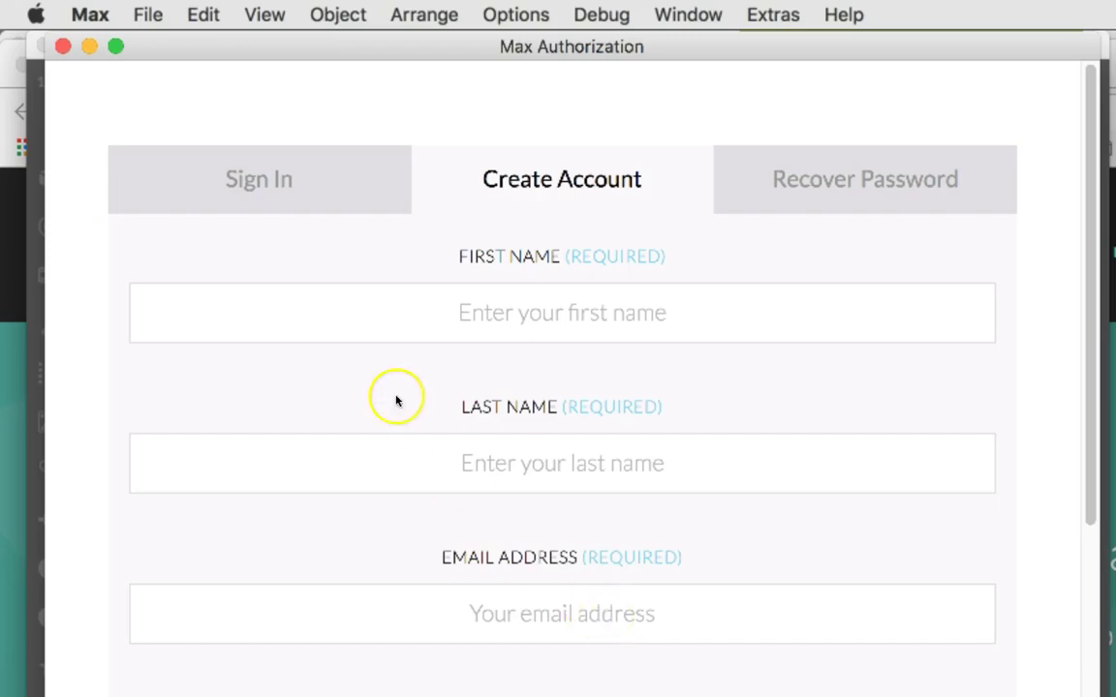
{"action": "left_click", "coordinate": [259, 194]}
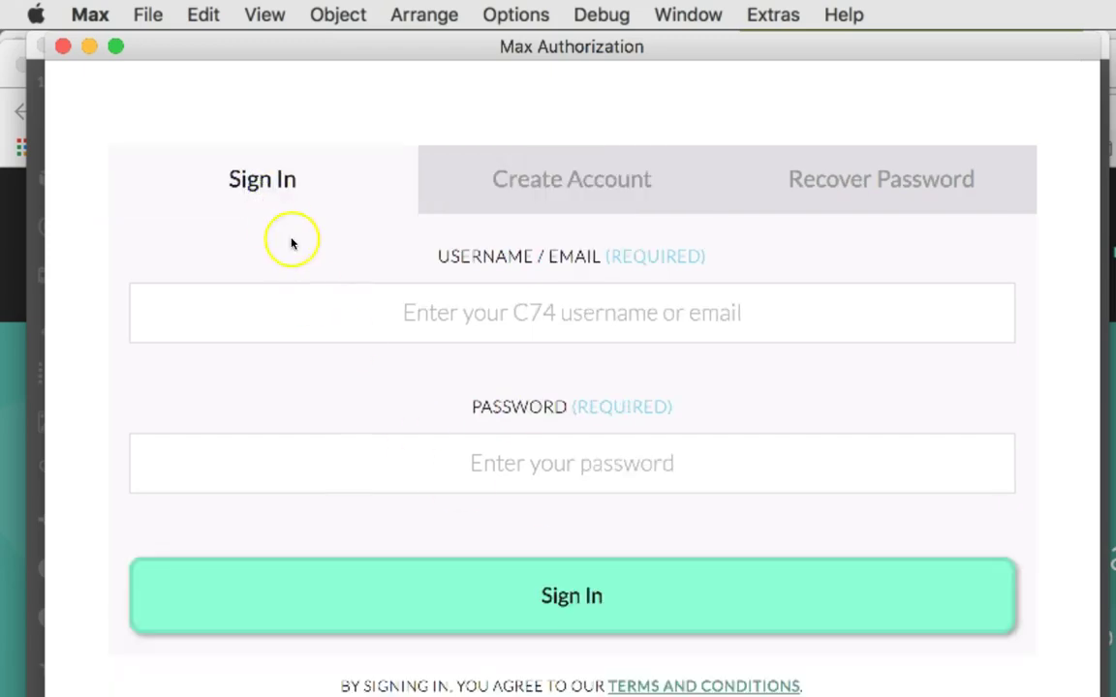
{"action": "left_click", "coordinate": [325, 312]}
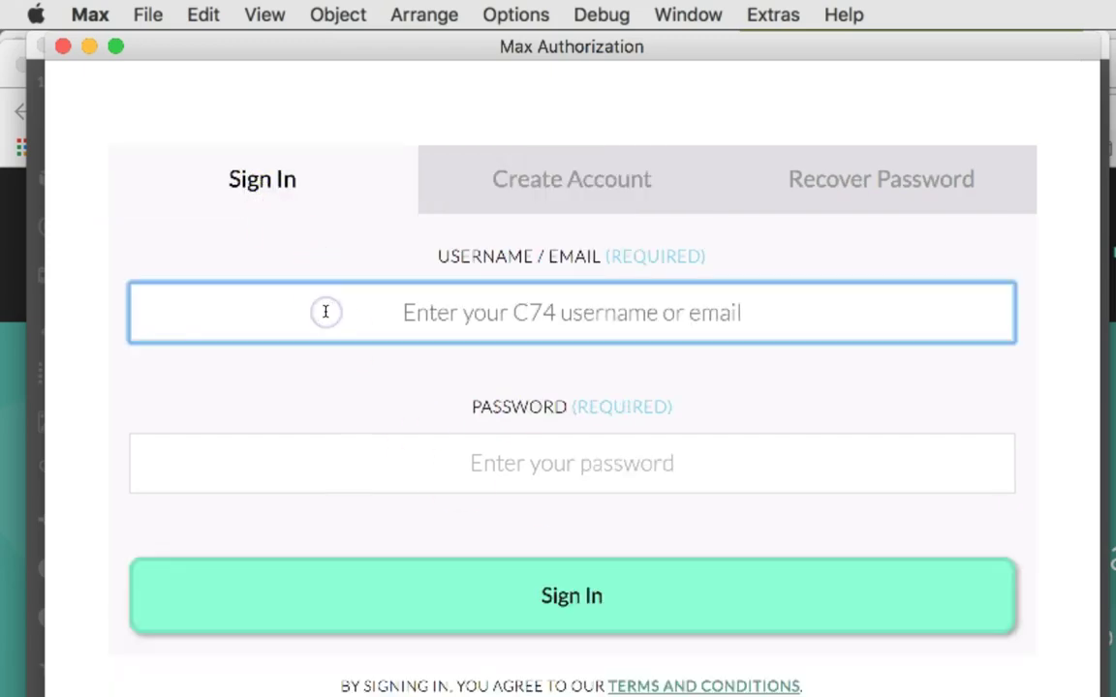
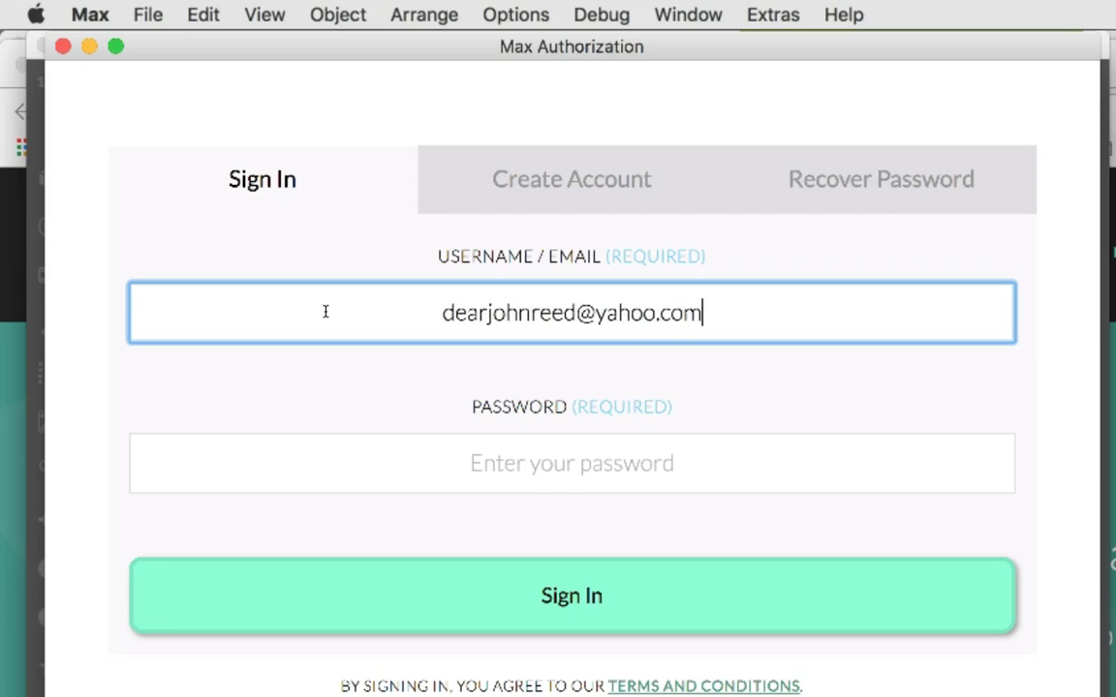
{"action": "key", "text": "Tab"}
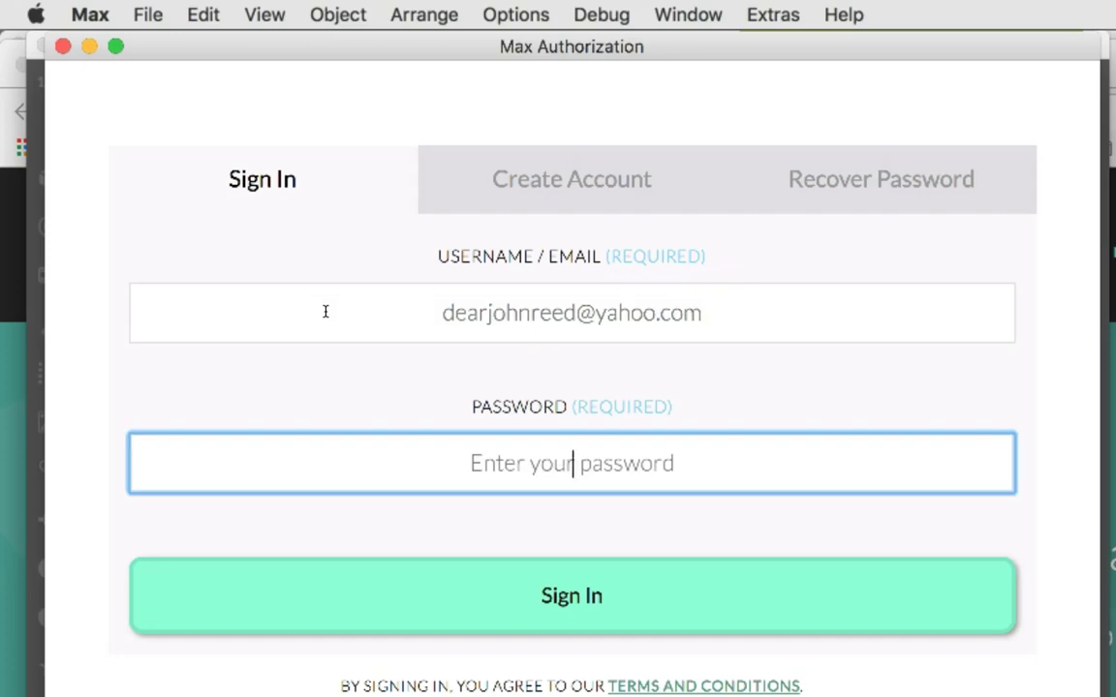
{"action": "type", "text": "•••••"}
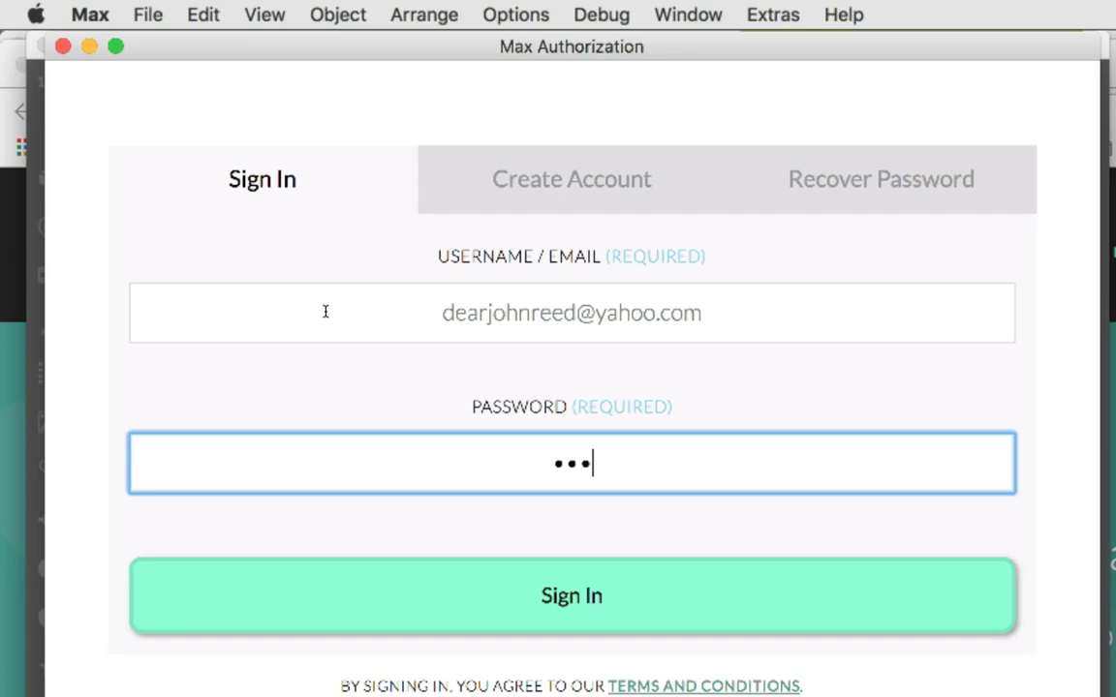
{"action": "type", "text": "••••••"}
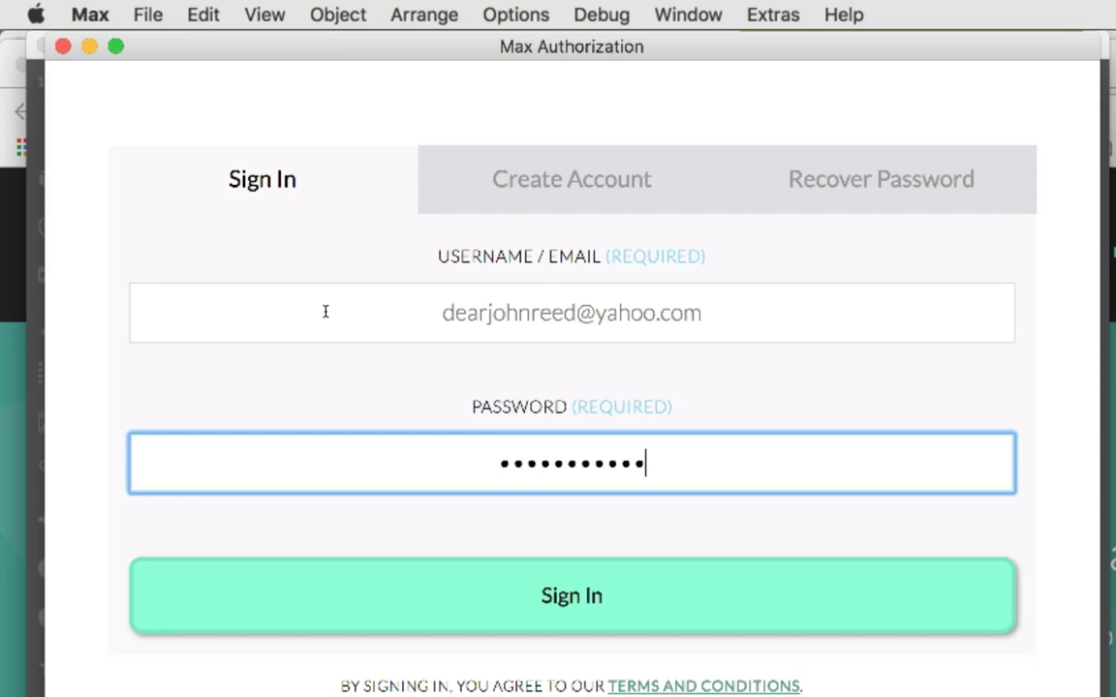
{"action": "type", "text": "•"}
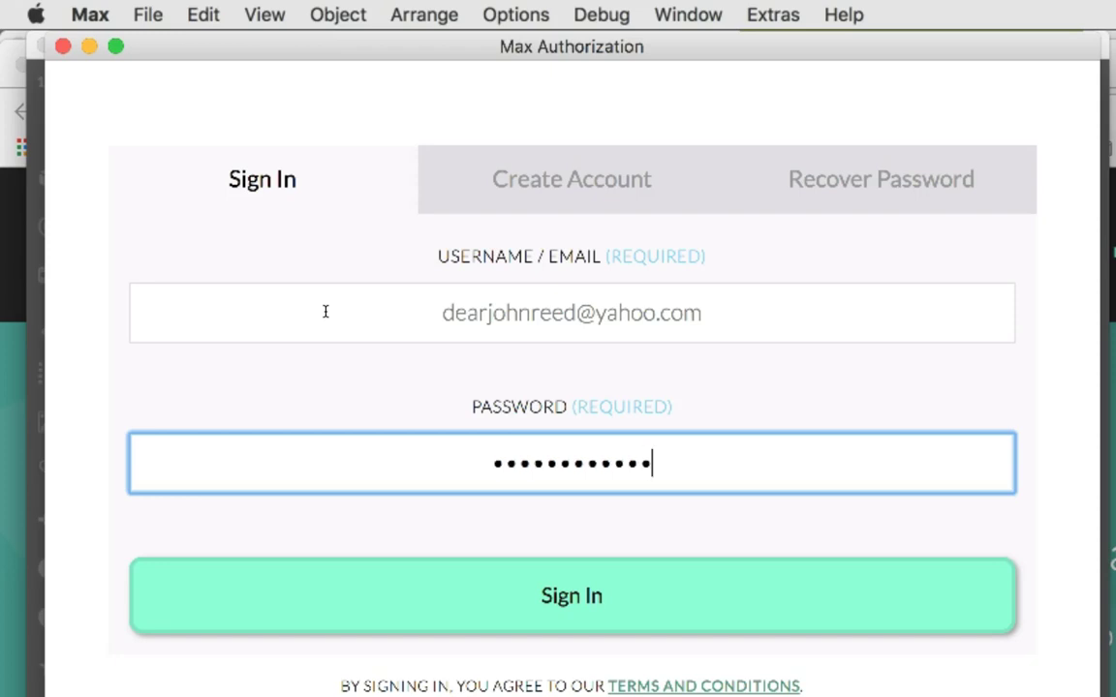
{"action": "left_click", "coordinate": [583, 611]}
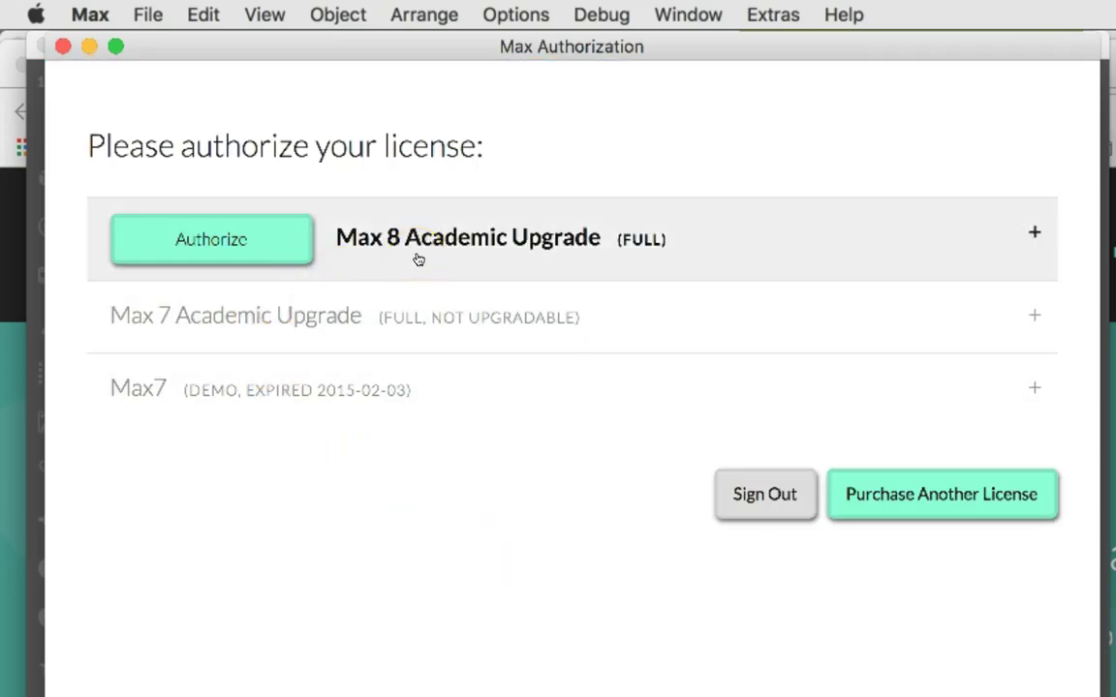
Authorize this machine with the Max 8 Academic Upgrade (FULL) license.
{"action": "left_click", "coordinate": [210, 255]}
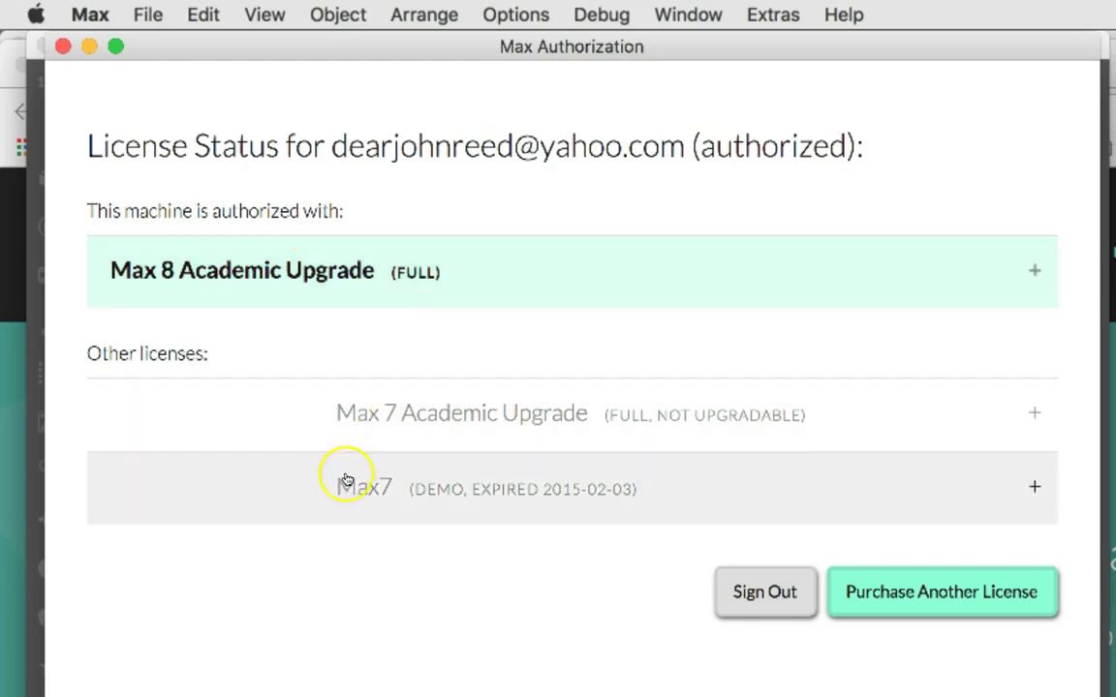
Close the Max Authorization window to return to the empty Untitled1 patcher.
{"action": "left_click", "coordinate": [63, 47]}
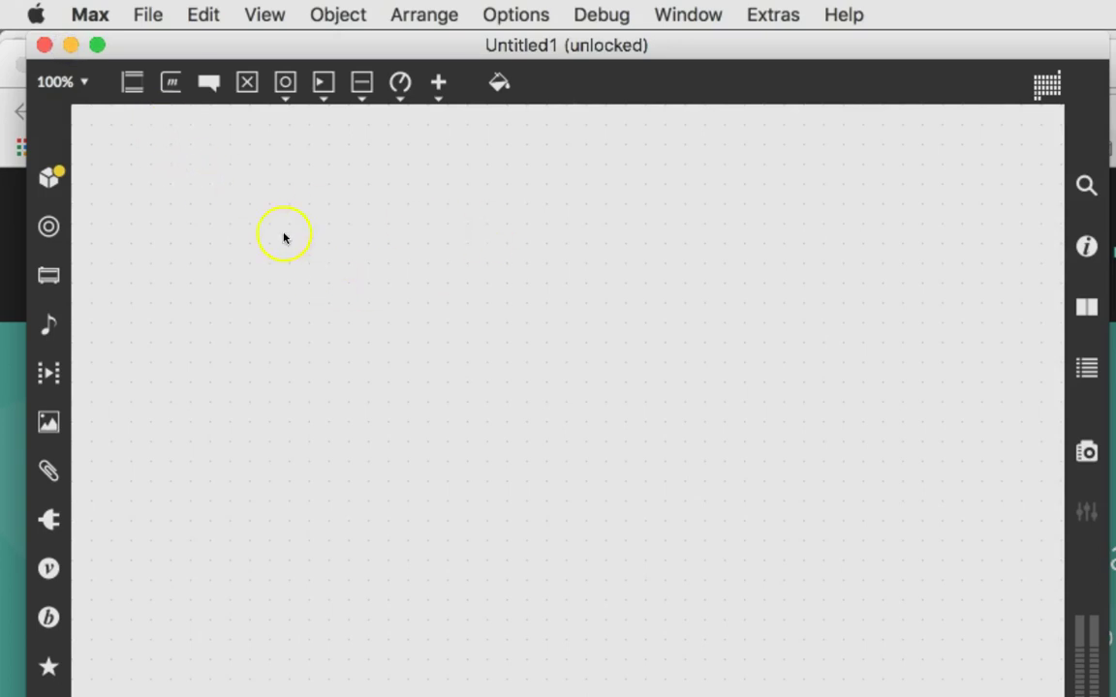